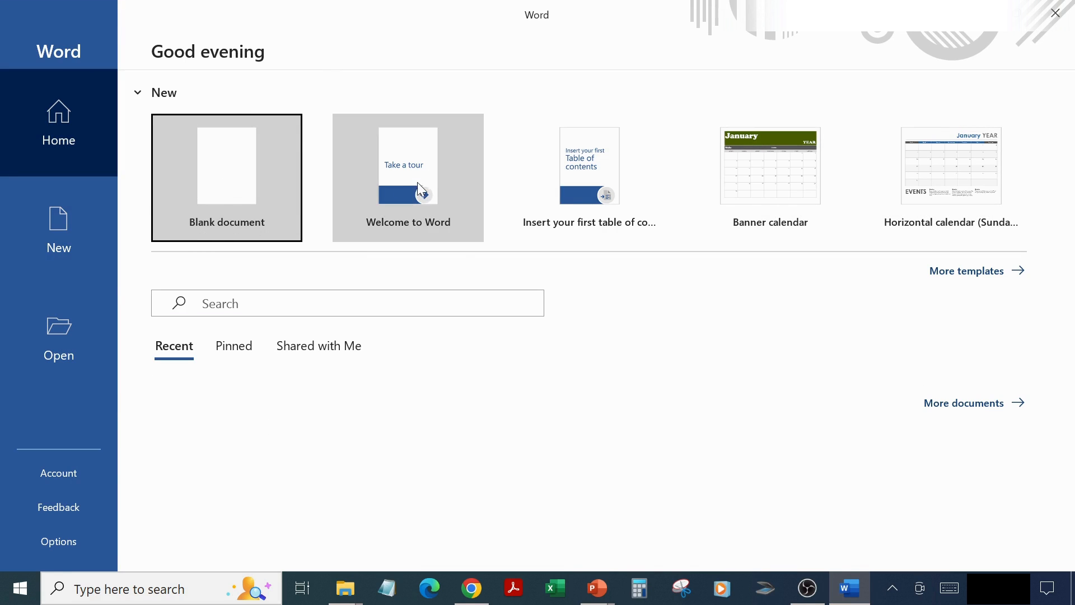
- Create a blank document and open the Quick Access Toolbar customization options
click(224, 195)
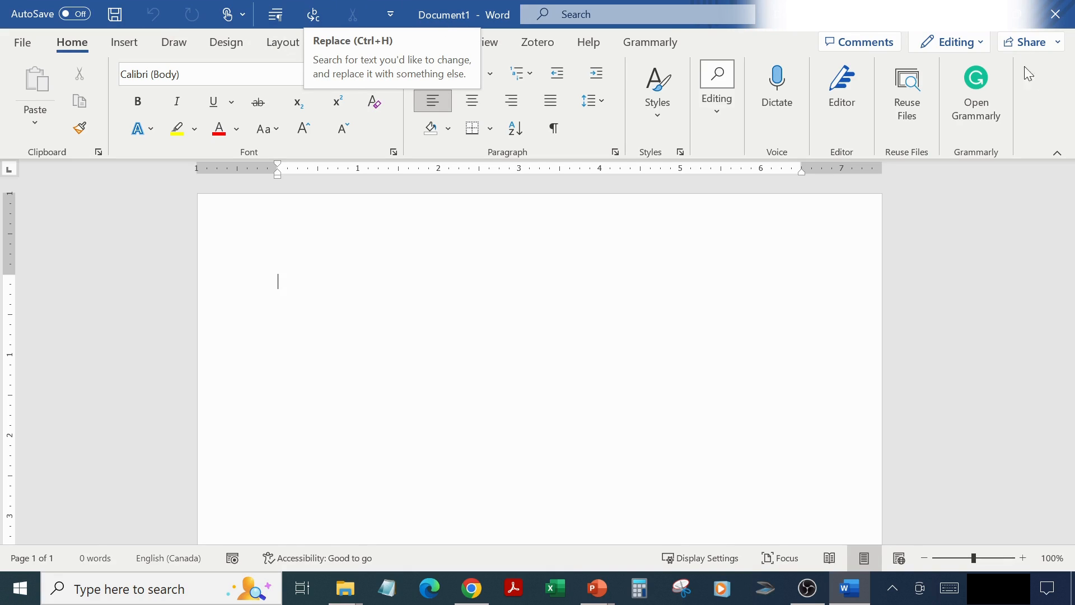
right_click(1056, 114)
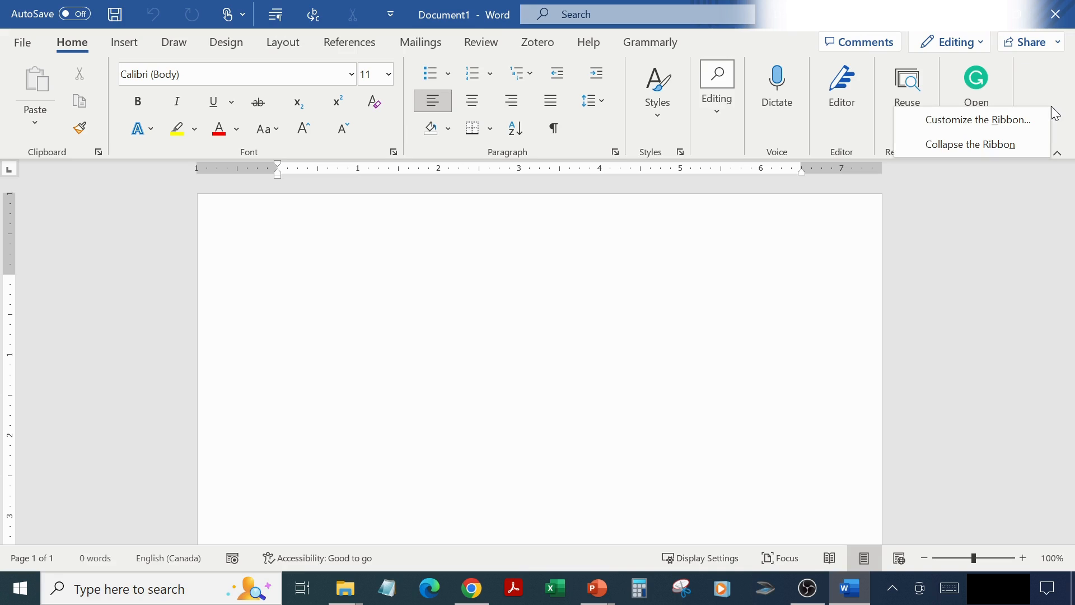
click(999, 121)
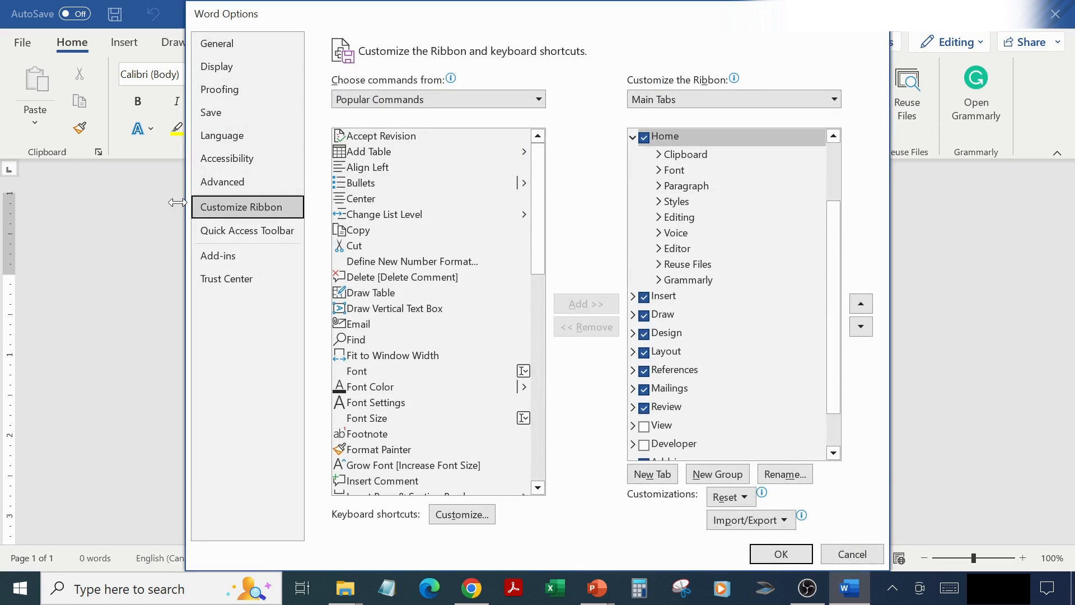
click(261, 233)
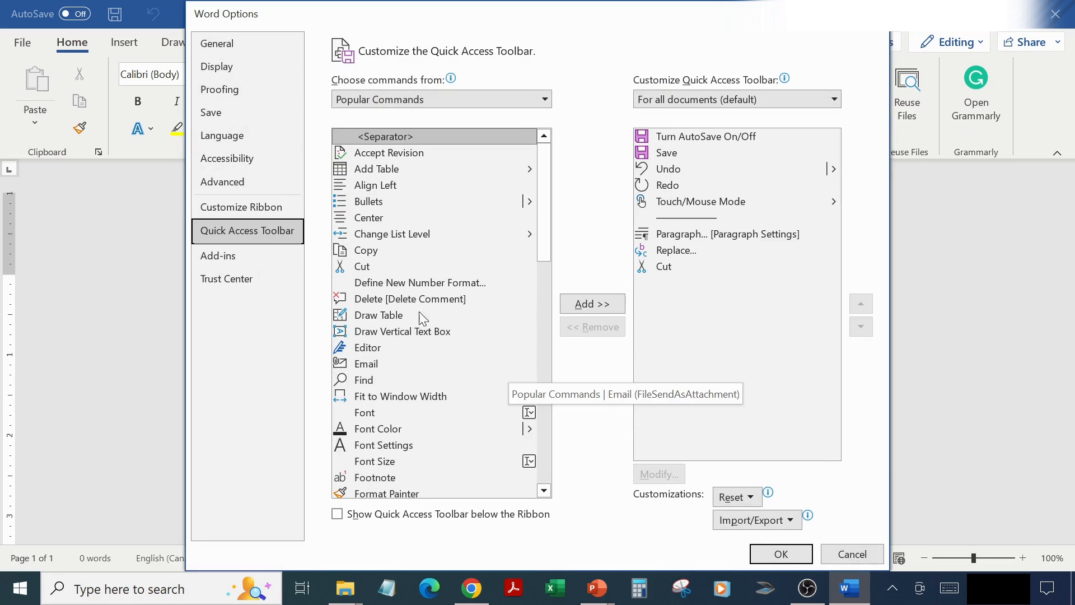
- Add the Copy command to the Quick Access Toolbar for all documents and apply the change
click(396, 250)
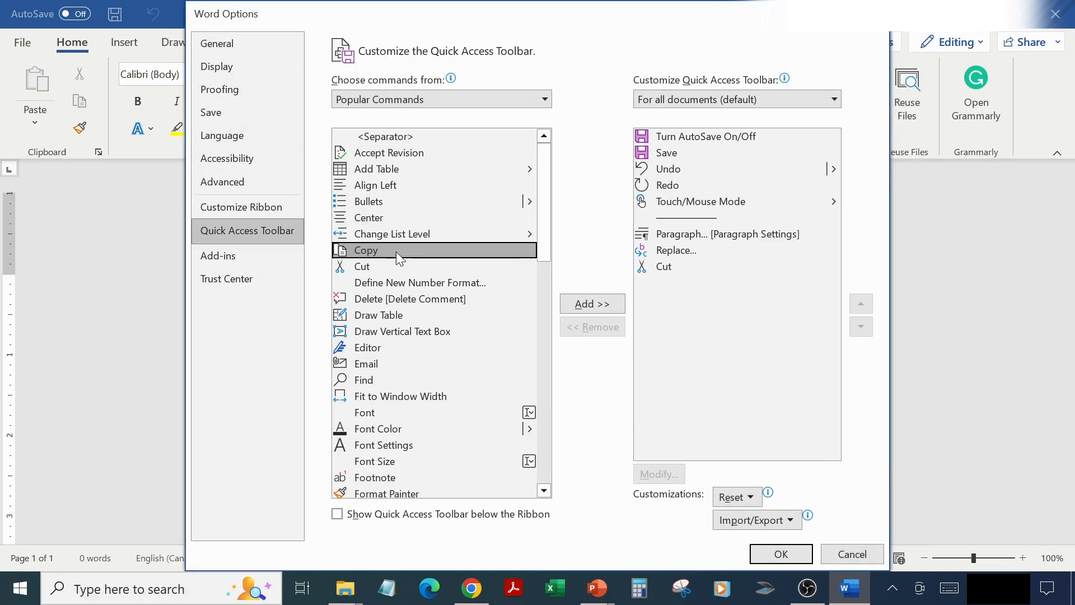
click(618, 312)
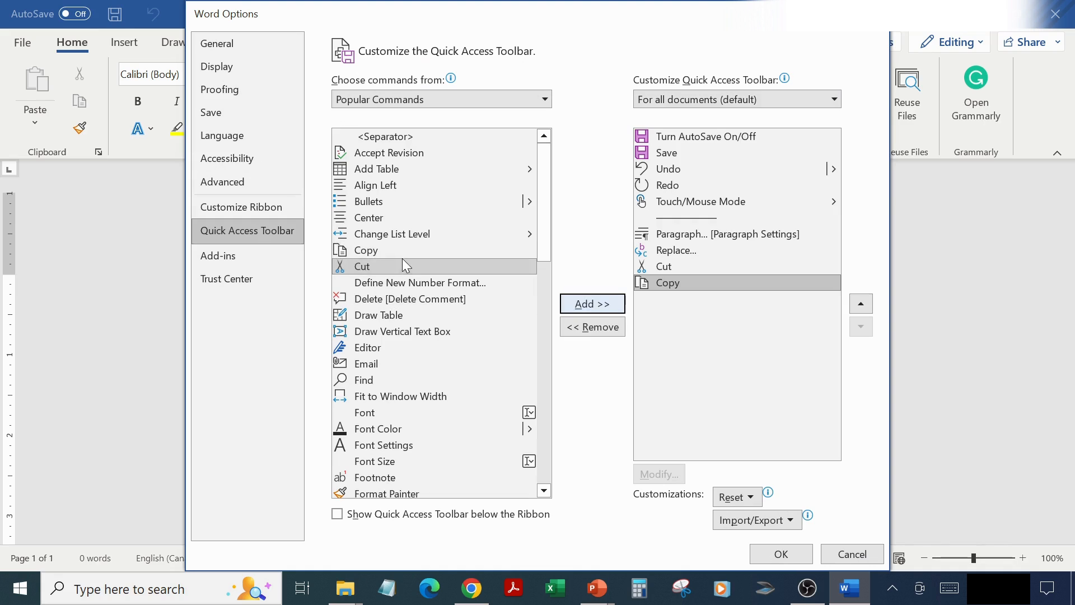
click(397, 263)
click(592, 304)
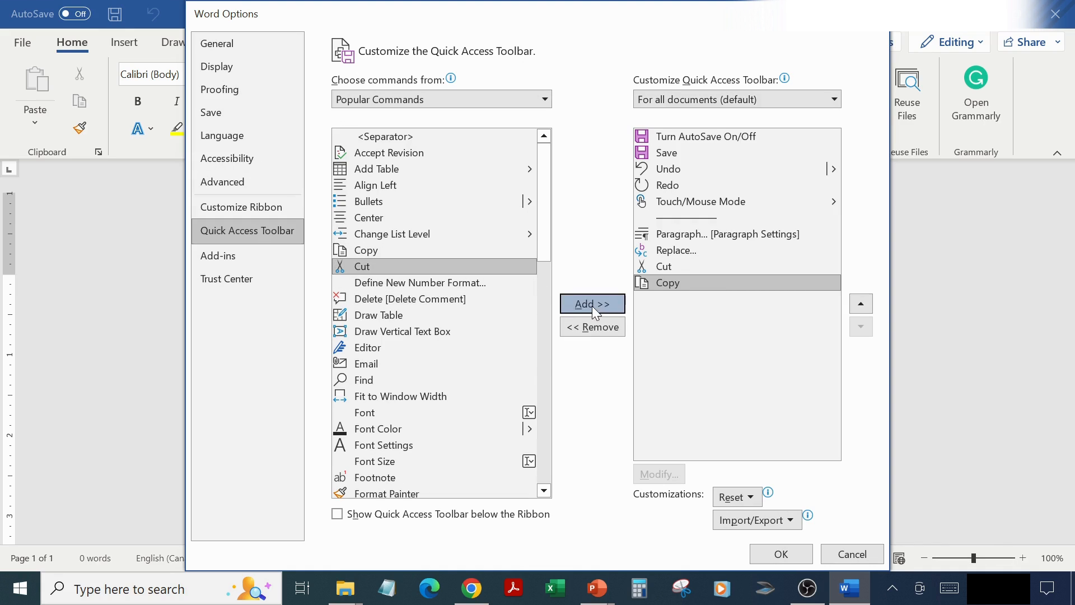
click(547, 341)
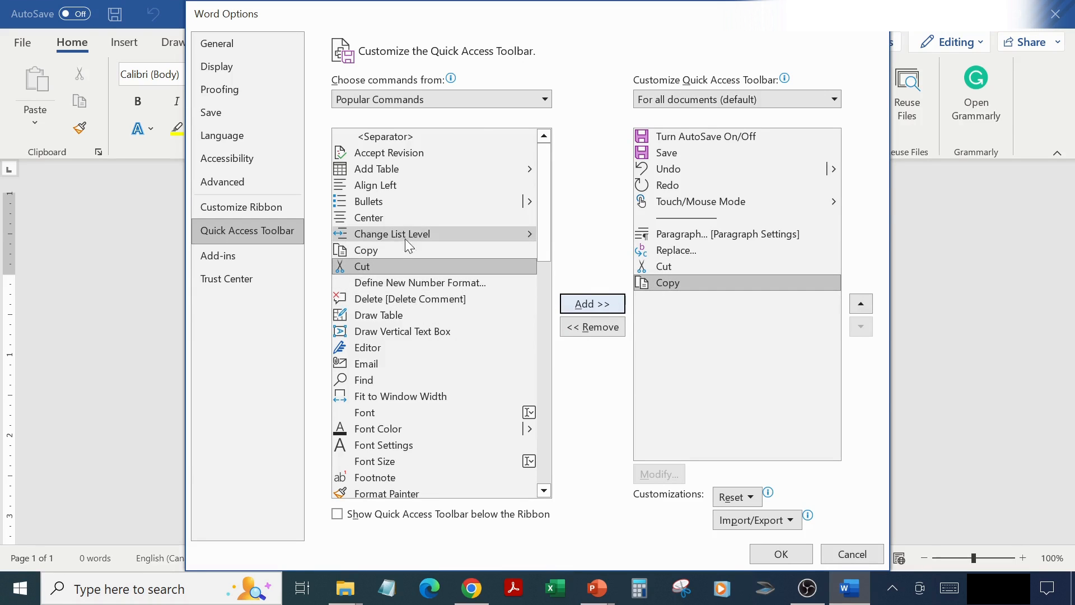
click(781, 555)
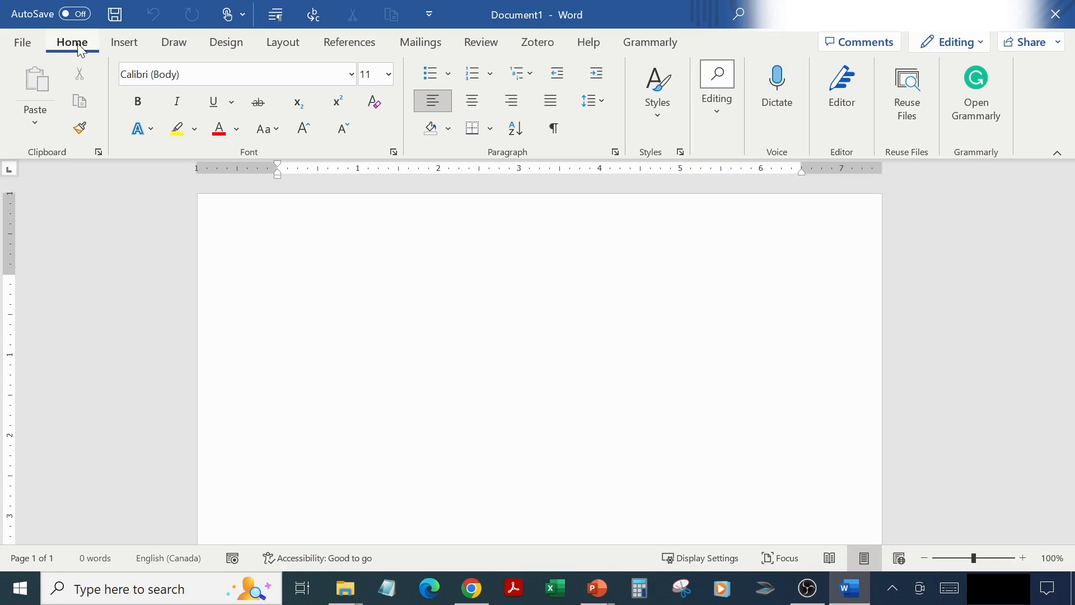
click(136, 50)
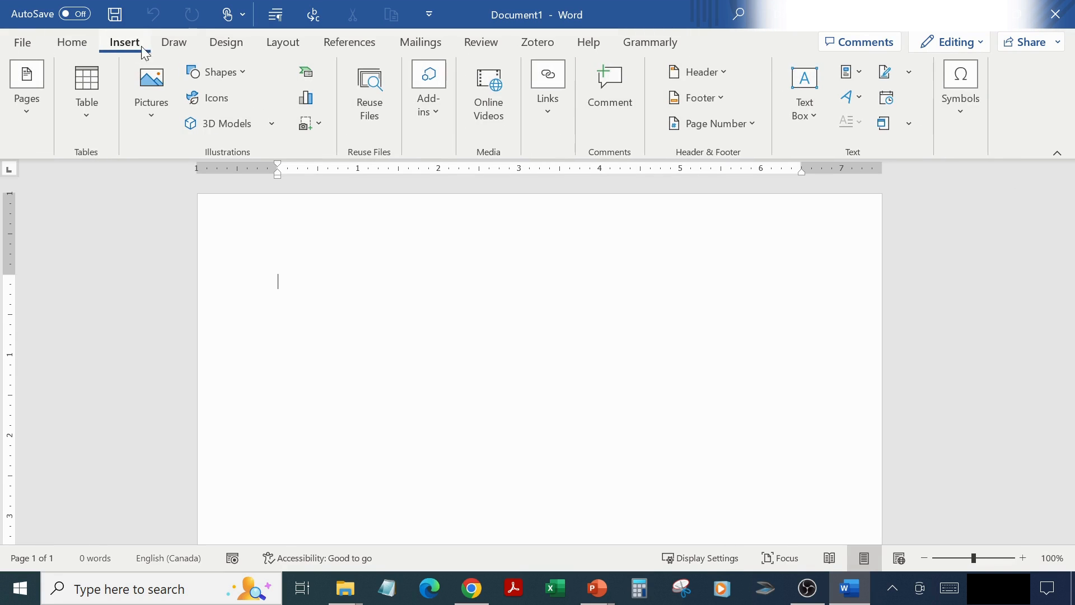
click(191, 46)
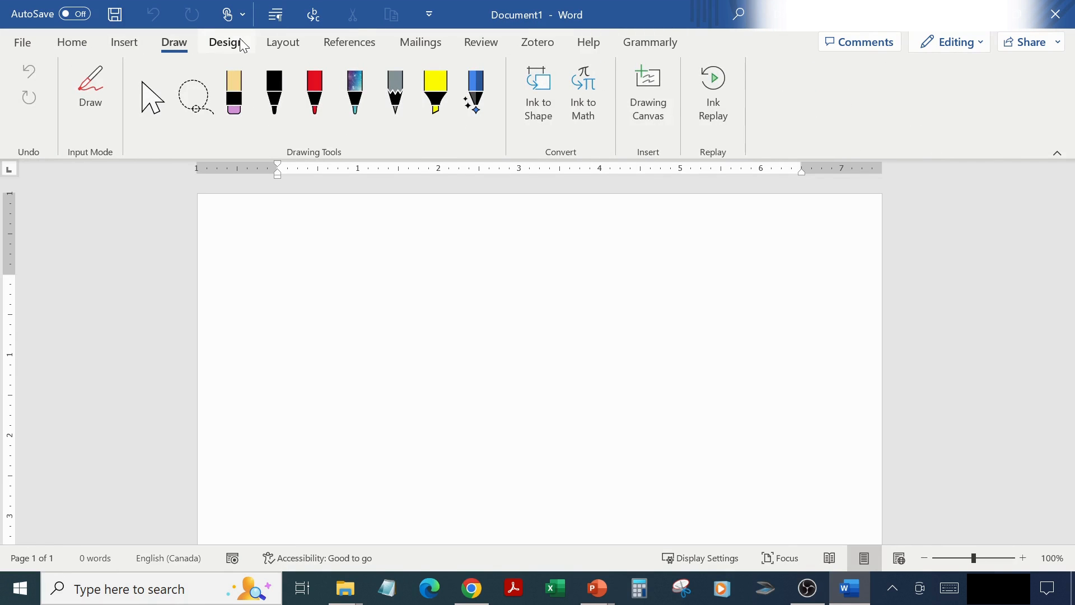
click(240, 40)
click(62, 47)
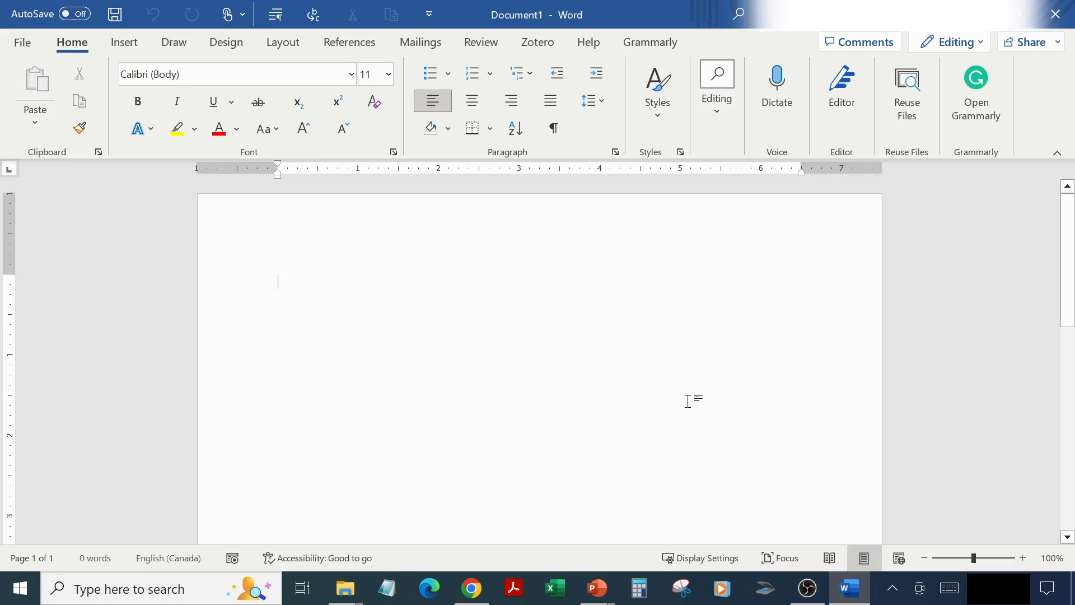
- Enter the line "Welcome to Word session!" in the document and insert "MS" before "Word"
text(Welcome to)
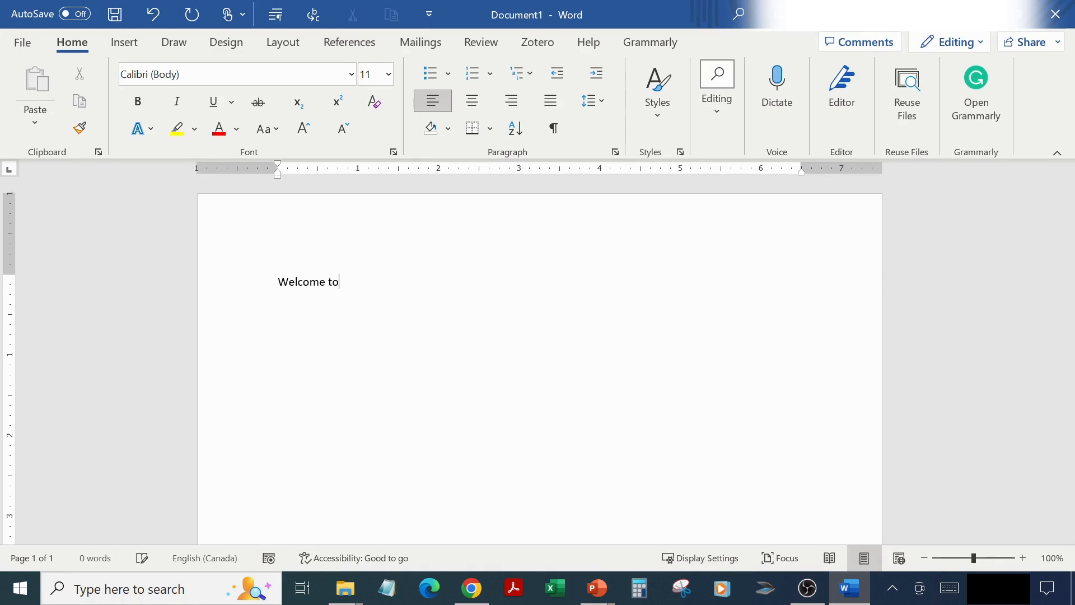
text( Word session!)
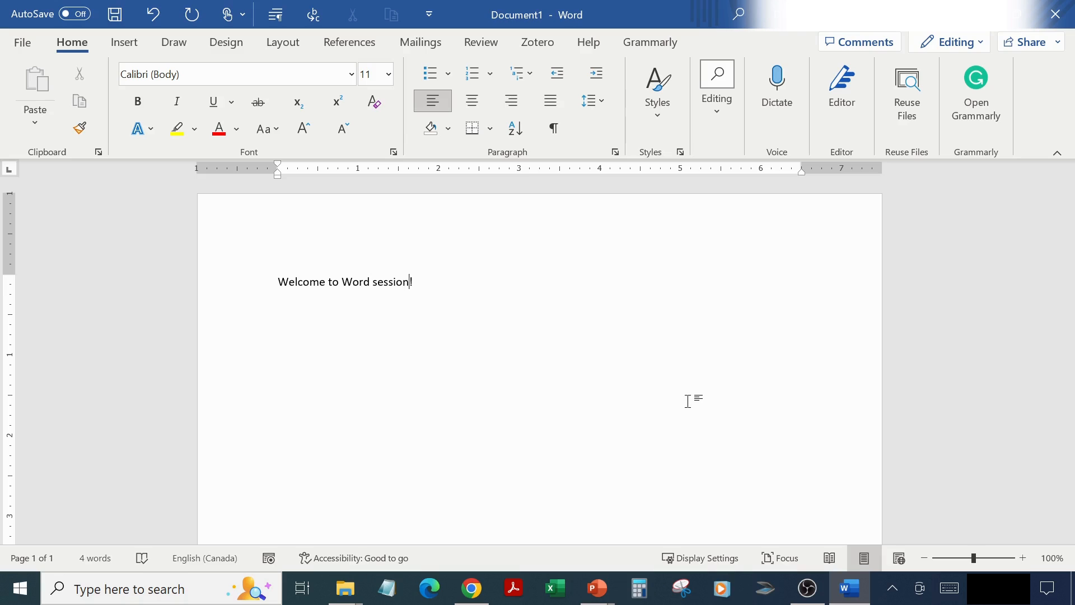
key(ctrl+Left)
key(ctrl+Left)
text(MS)
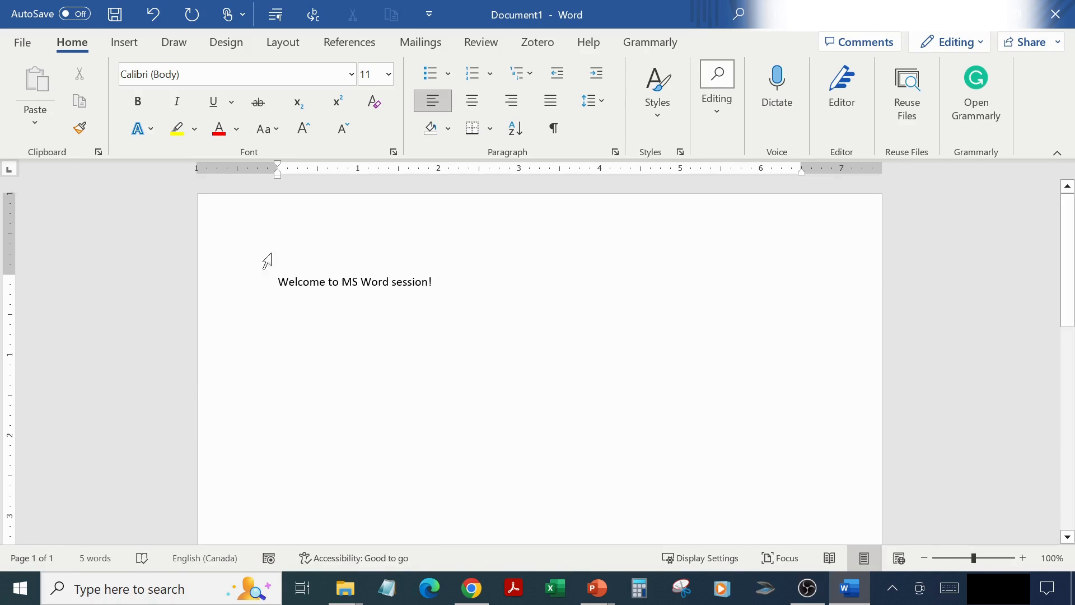
- View the document's word count, zoom the page to 158% and return it to 100%
click(86, 562)
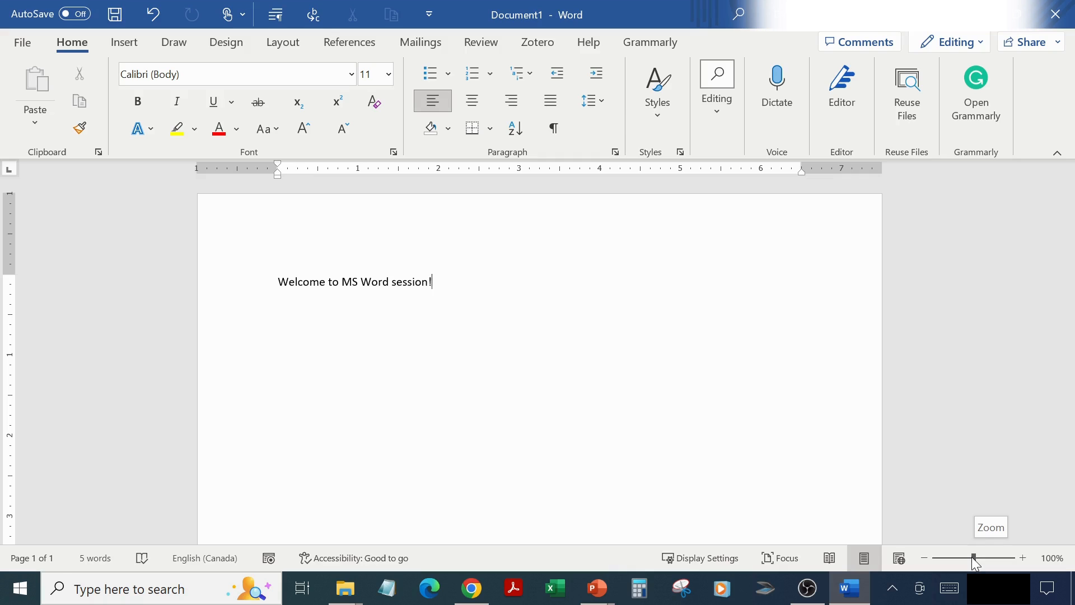
drag(975, 562, 981, 560)
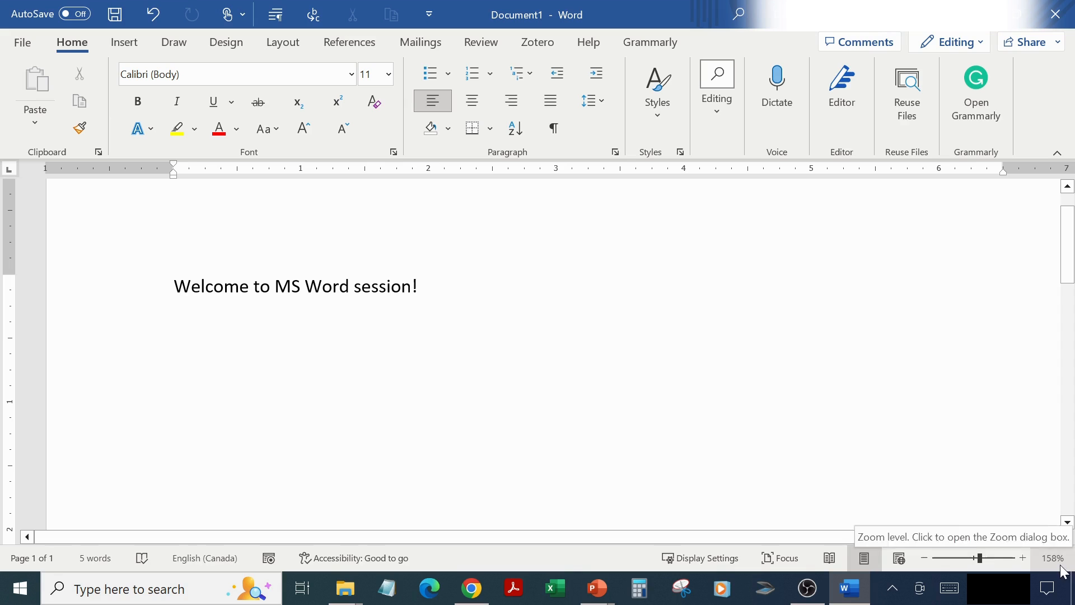
mouse_move(979, 562)
mouse_down()
mouse_move(965, 563)
mouse_move(974, 562)
mouse_up()
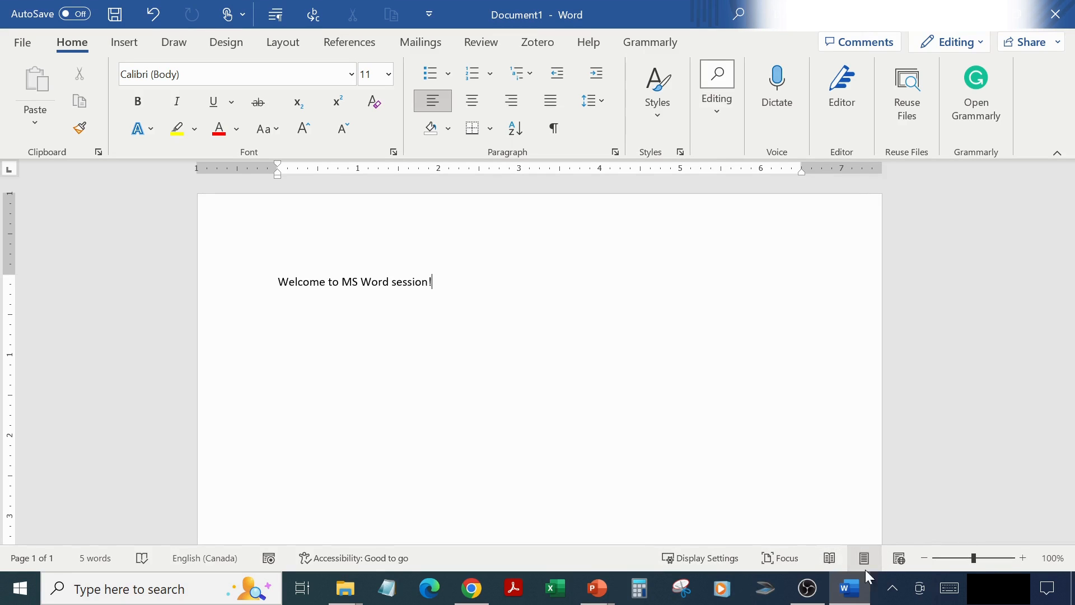
- View the document in Read Mode and Web Layout, return to Print Layout and look over the page
click(829, 559)
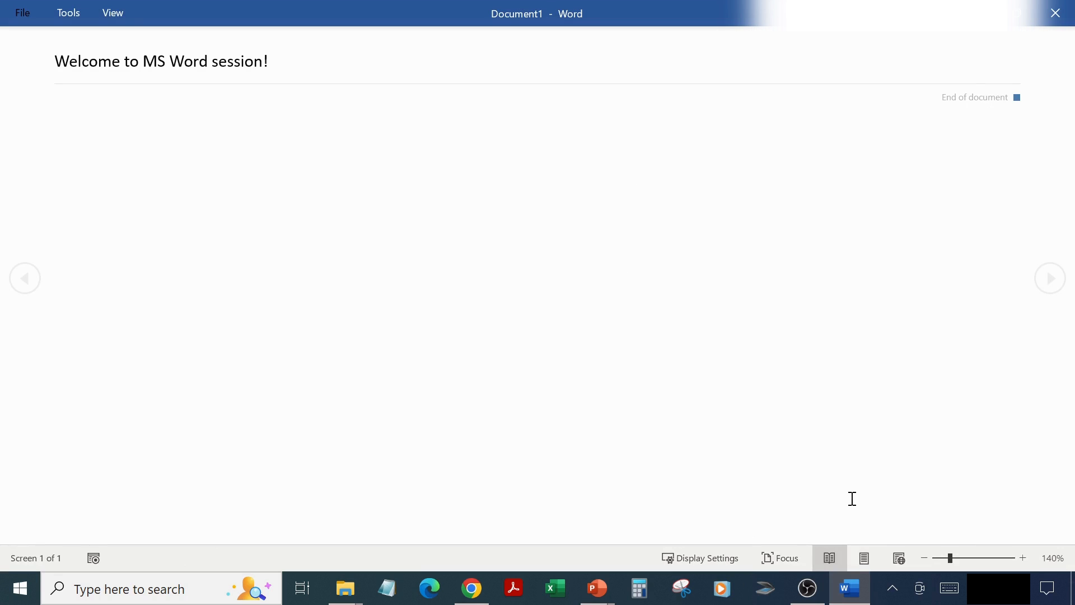
click(865, 560)
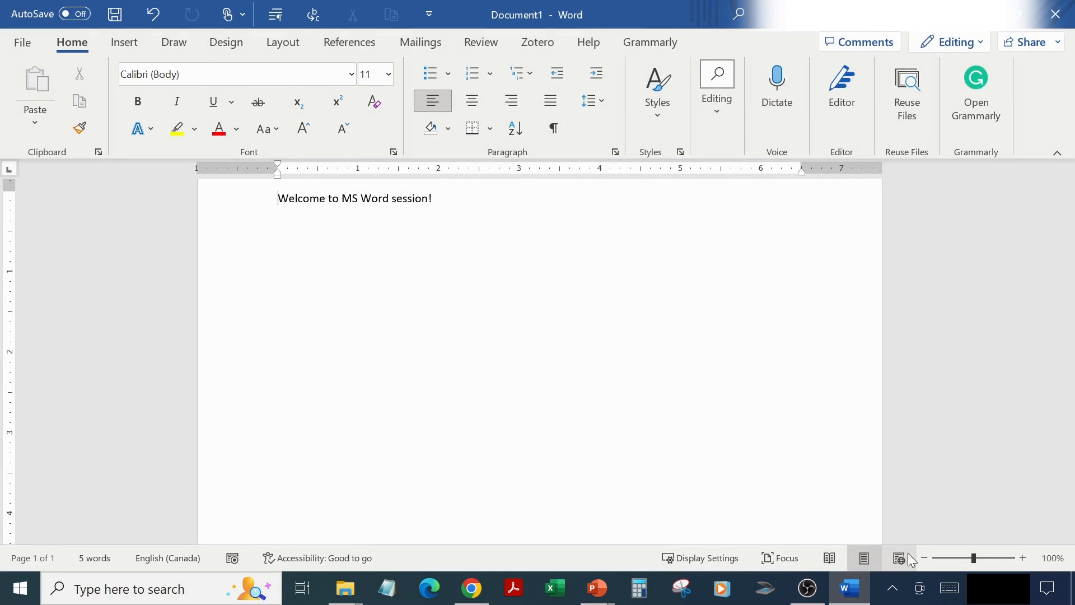
click(899, 558)
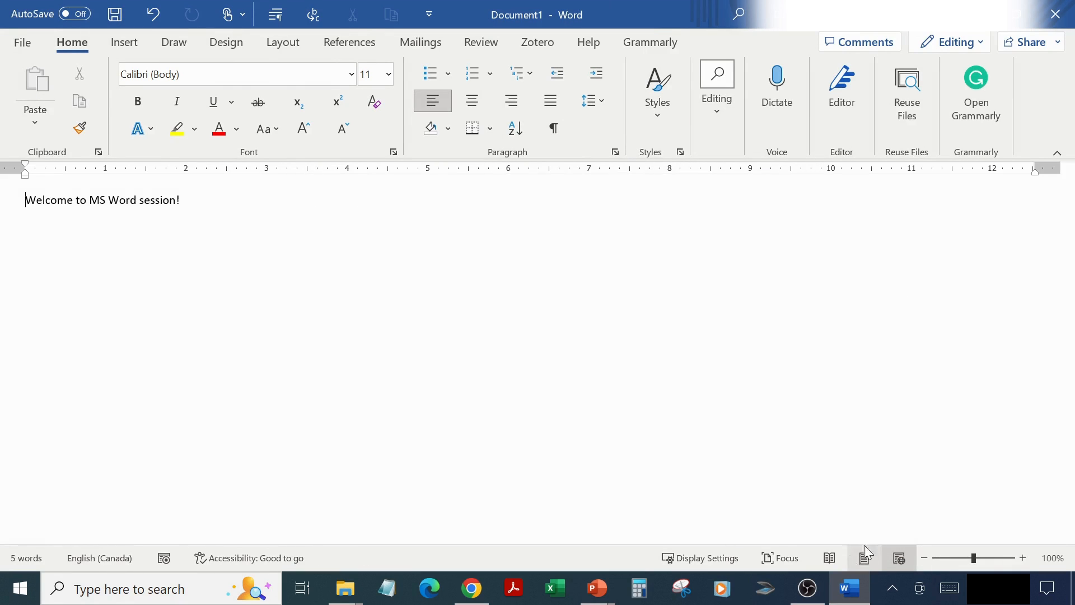
click(865, 563)
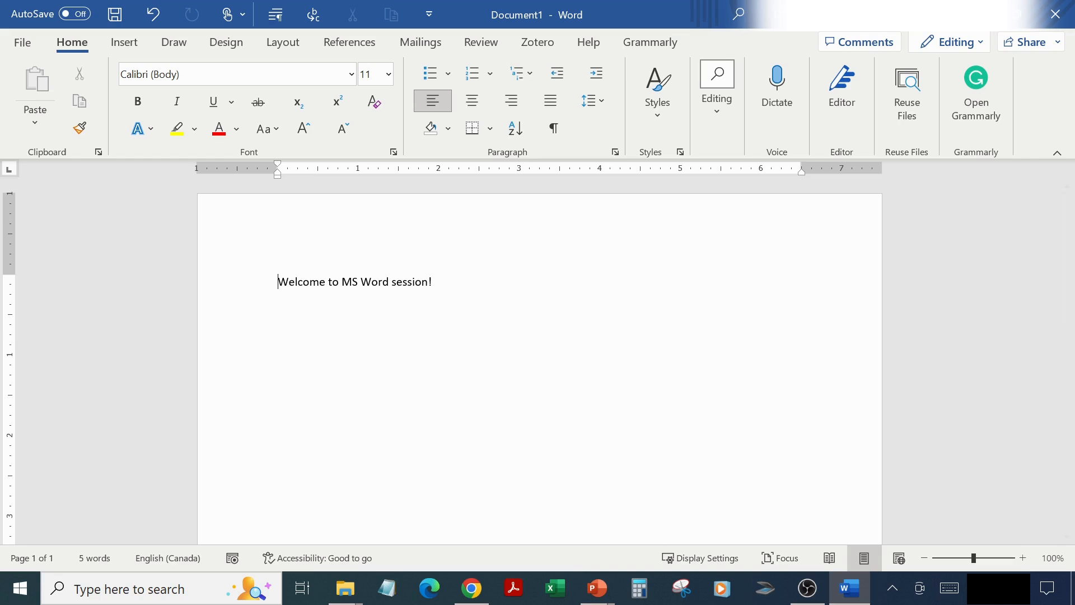
scroll(1046, 290, down, 5)
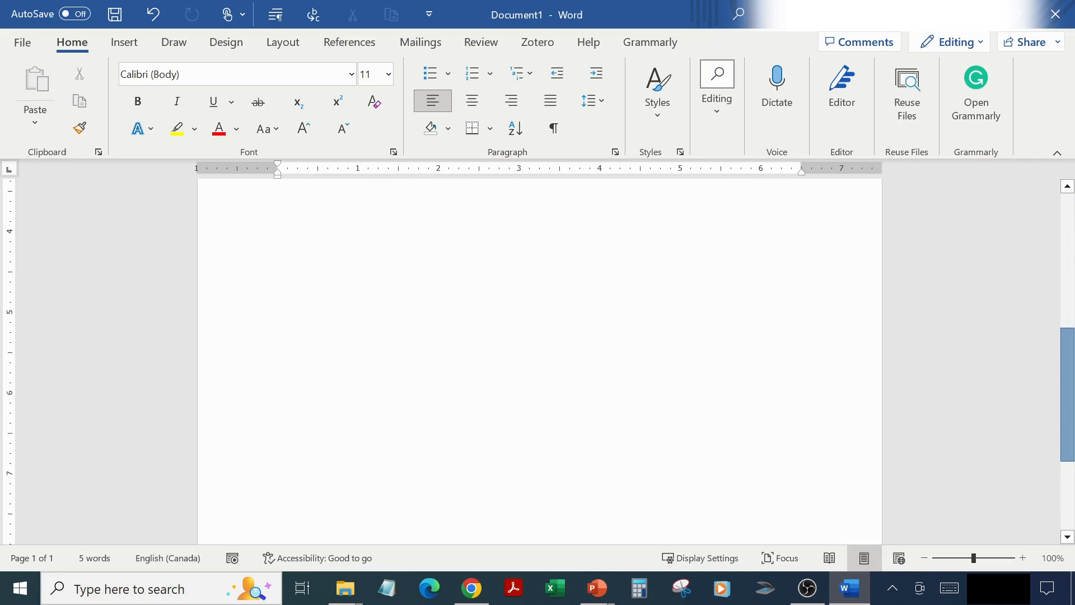
drag(1069, 406, 1067, 251)
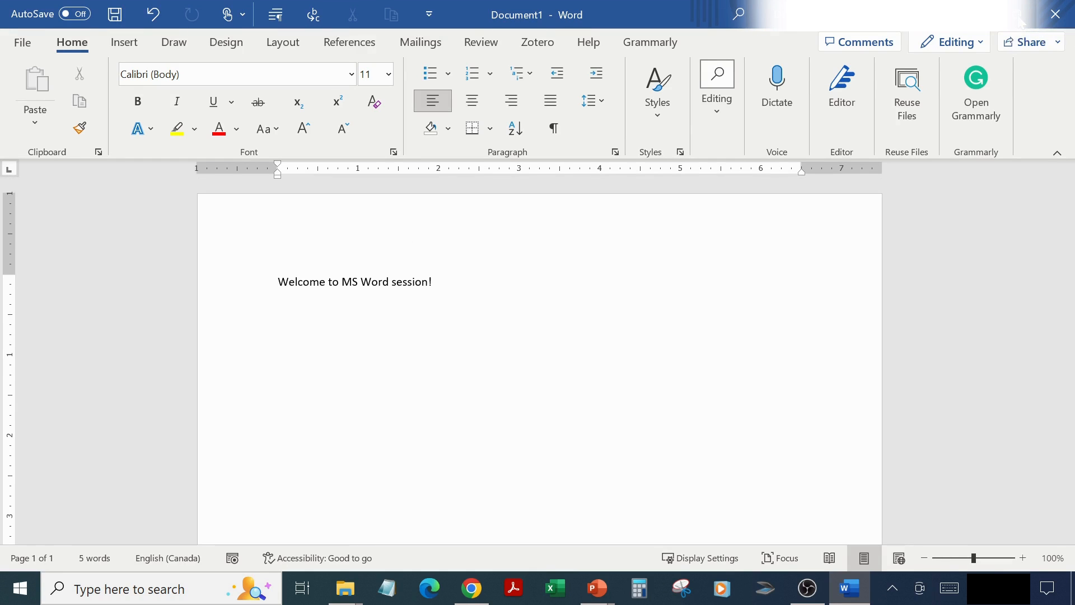
- Restore the document window to a smaller size and maximize it again
click(1020, 15)
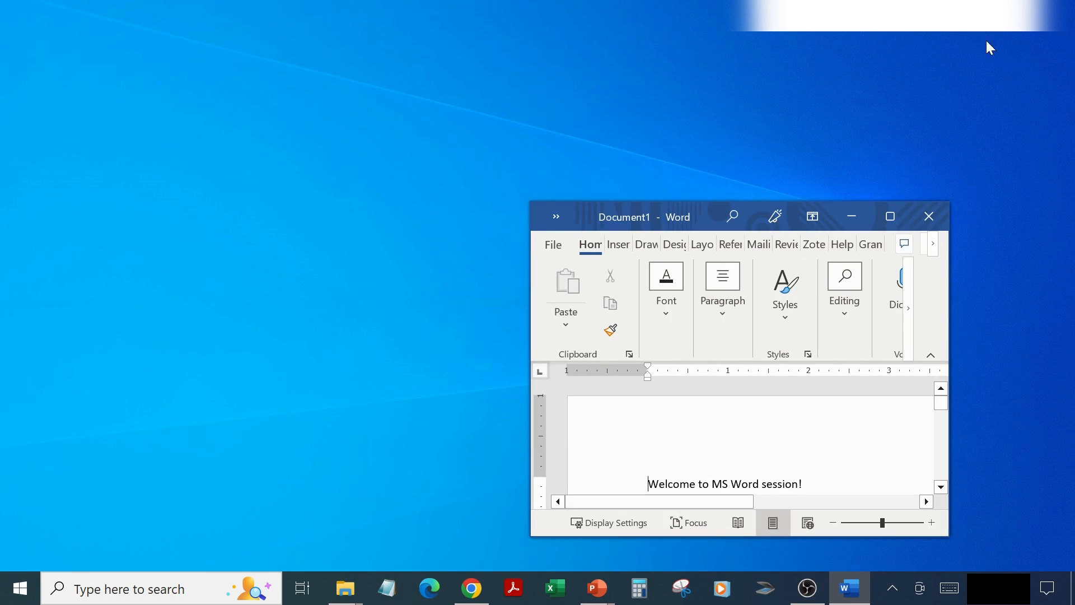
click(891, 219)
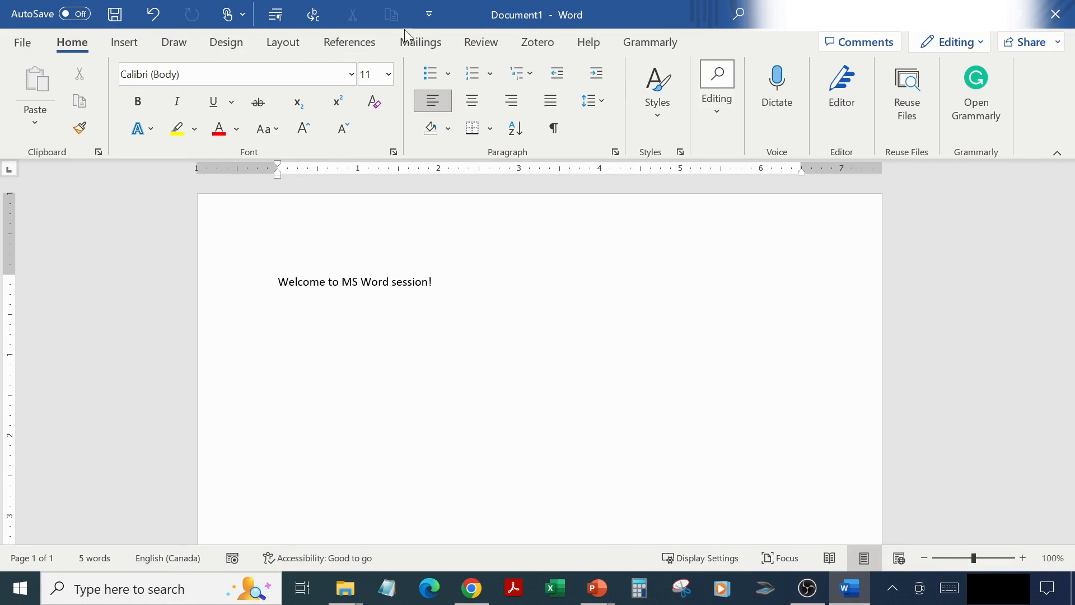
- Switch the command spacing to Mouse mode and return it to Touch mode
click(229, 21)
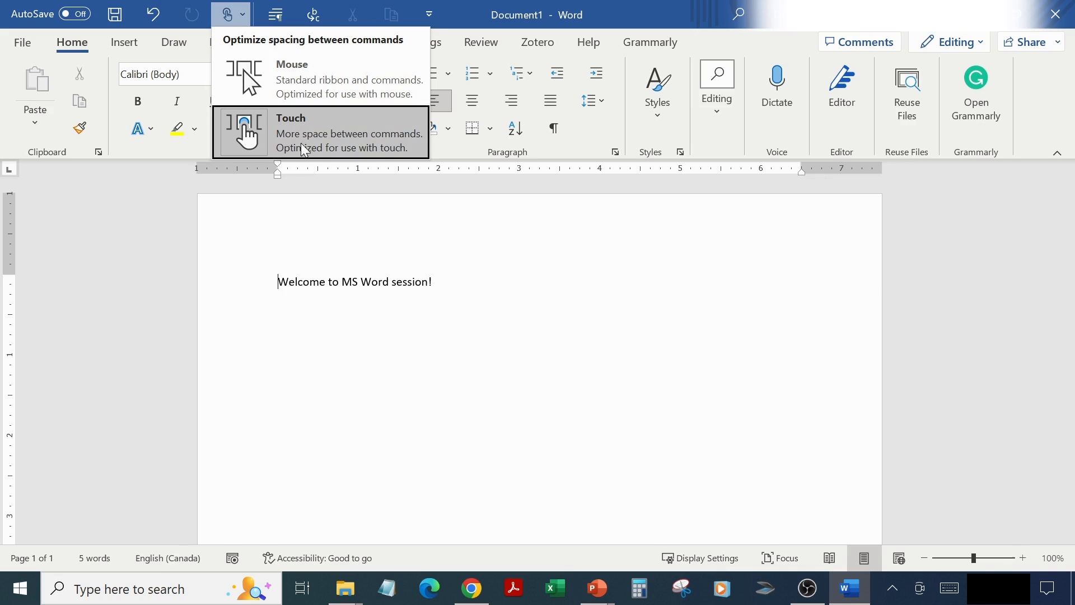
click(293, 80)
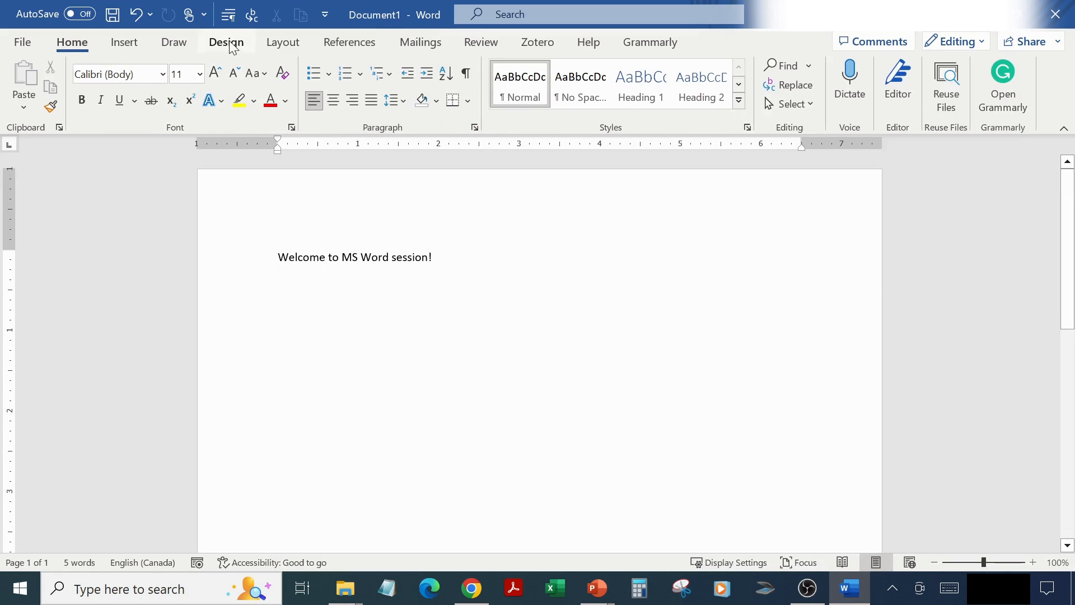
click(190, 16)
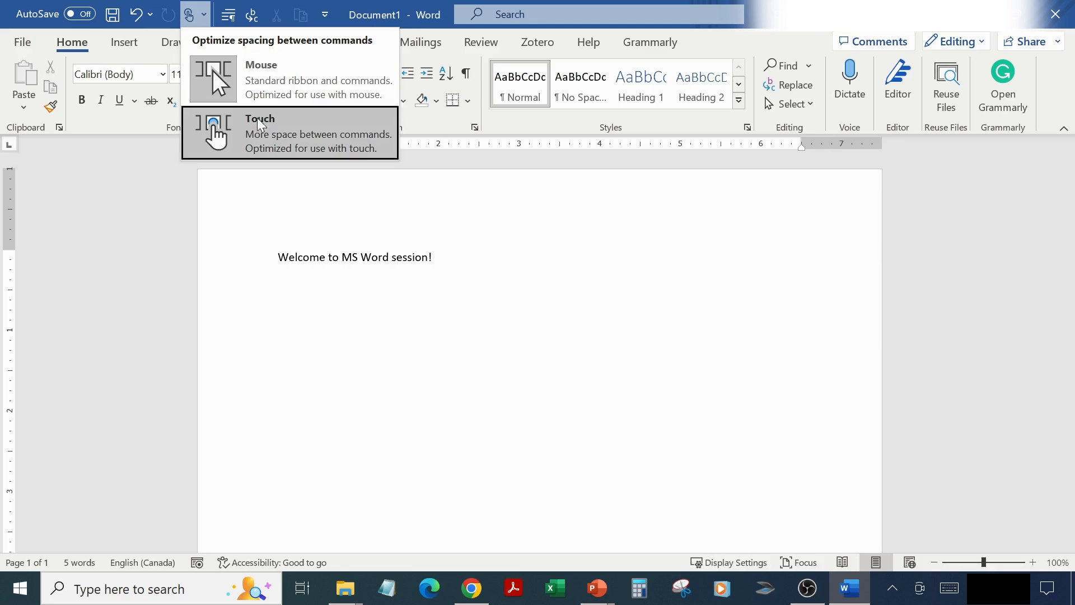
click(216, 134)
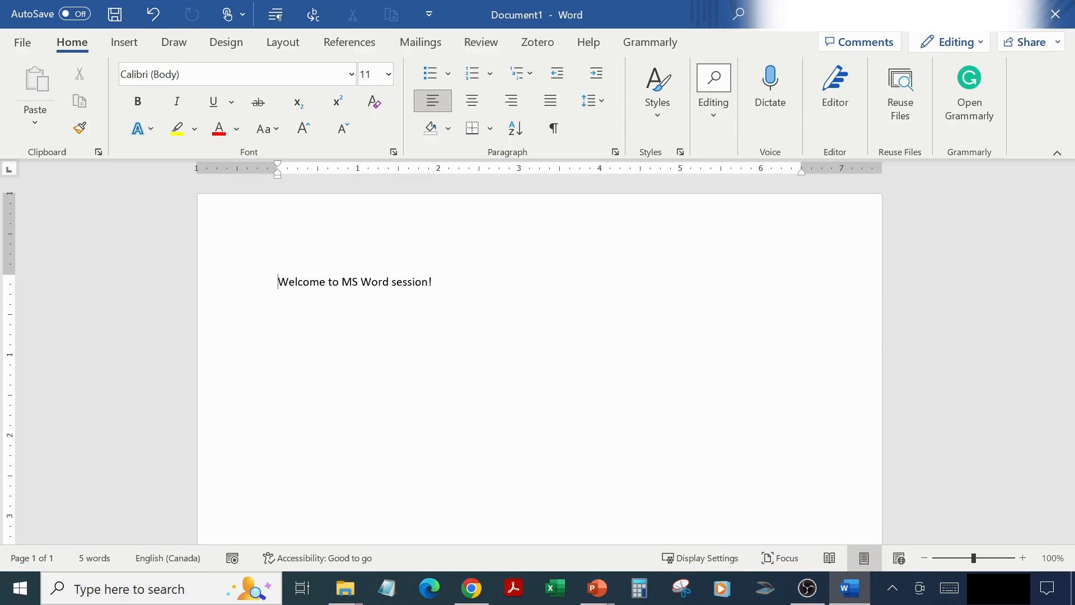
- Save the document as "Welcome to MS Word session.docx" and place the cursor at the end of its text line
key(ctrl+z)
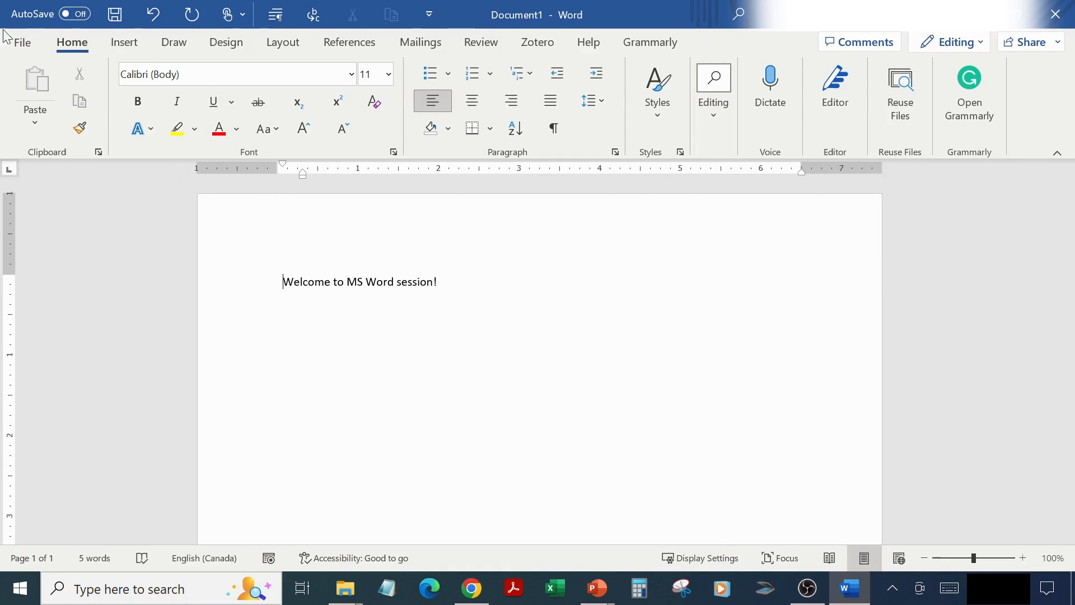
click(22, 43)
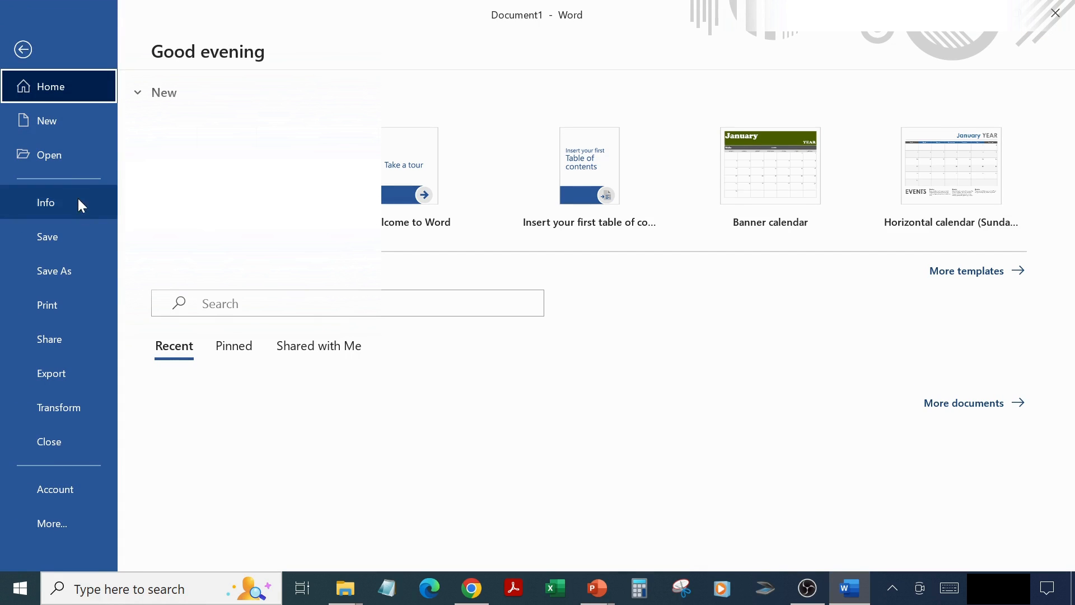
click(72, 243)
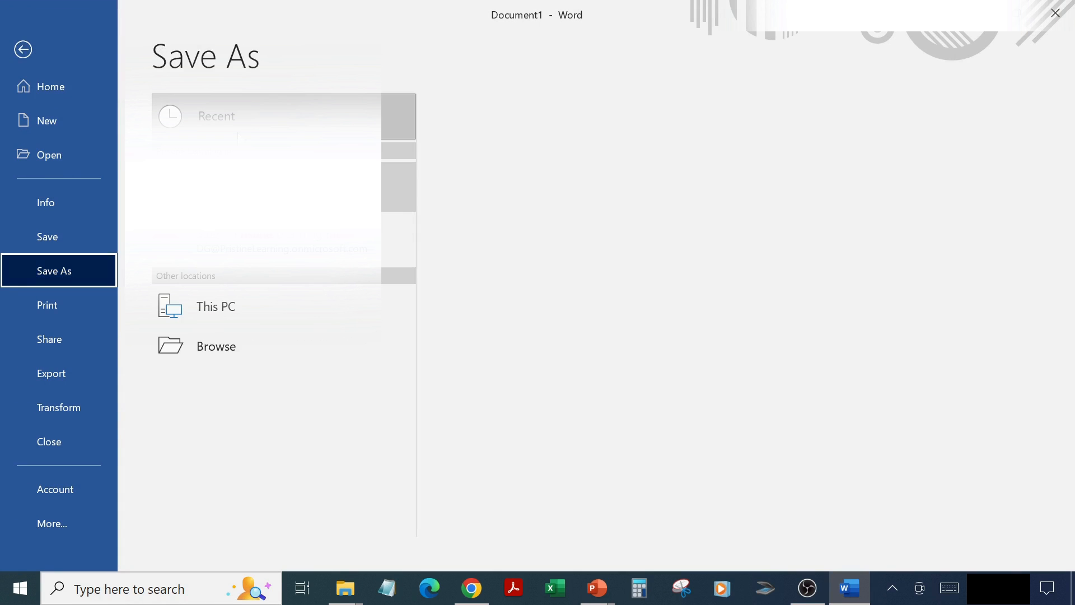
click(199, 348)
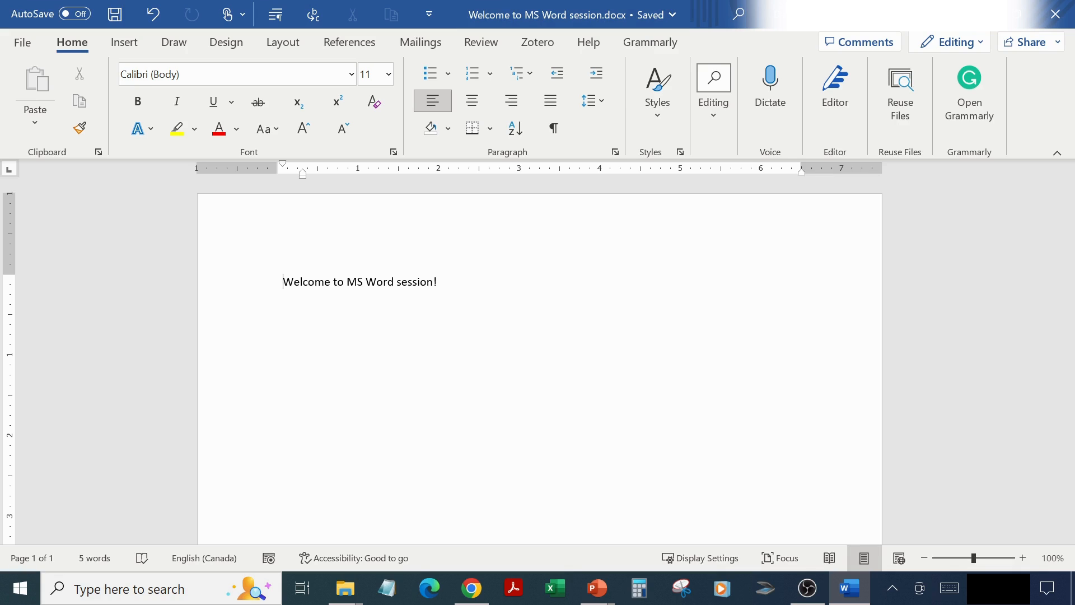
click(504, 288)
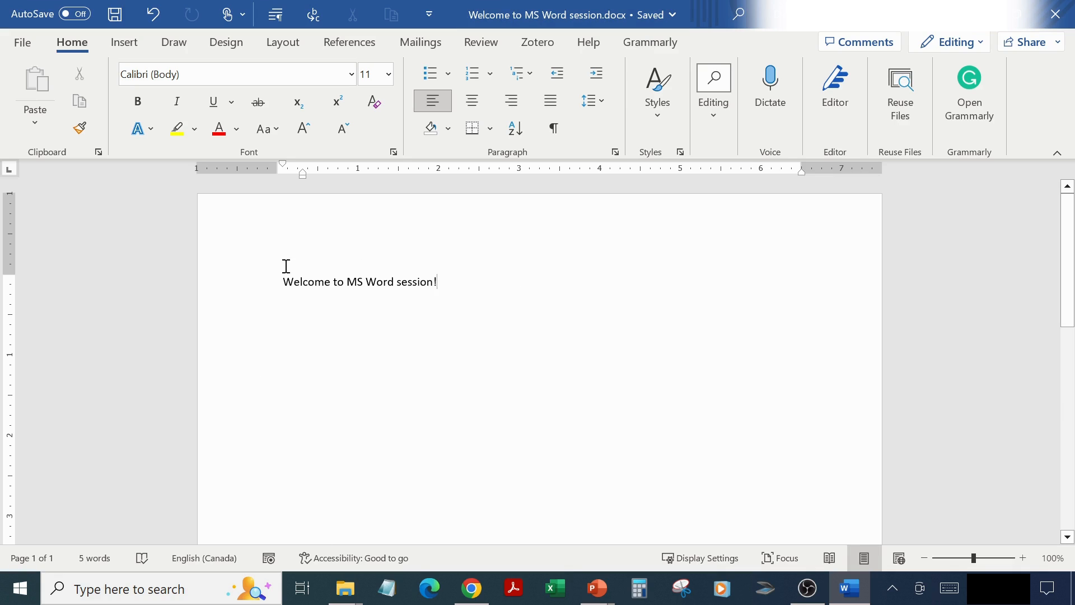
- Insert a new line above the "Welcome to MS Word session!" text and enter the date February 10, 2023 there
click(275, 281)
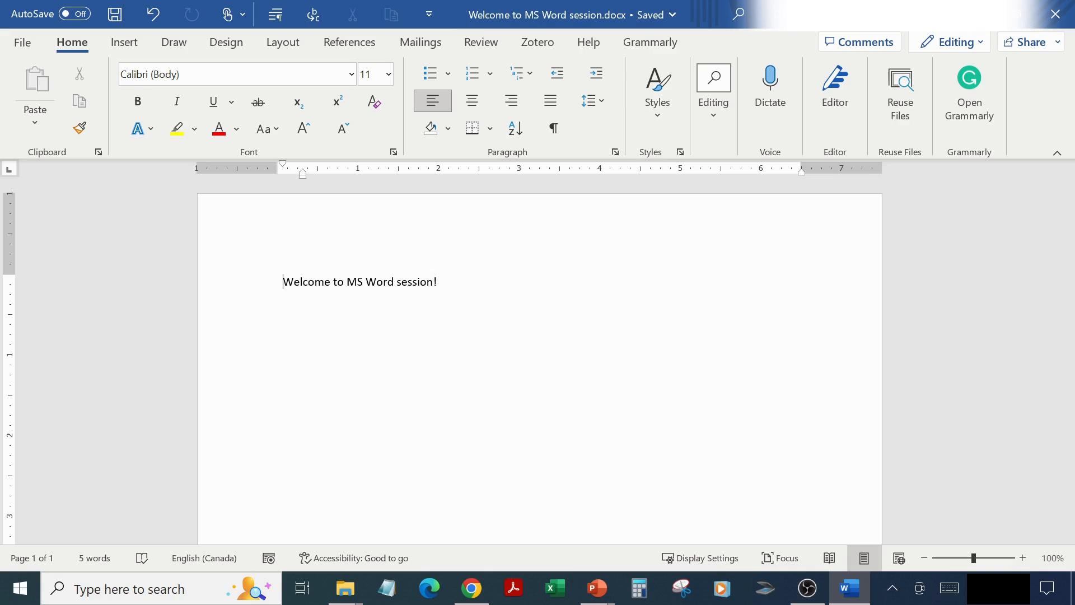
key(Return)
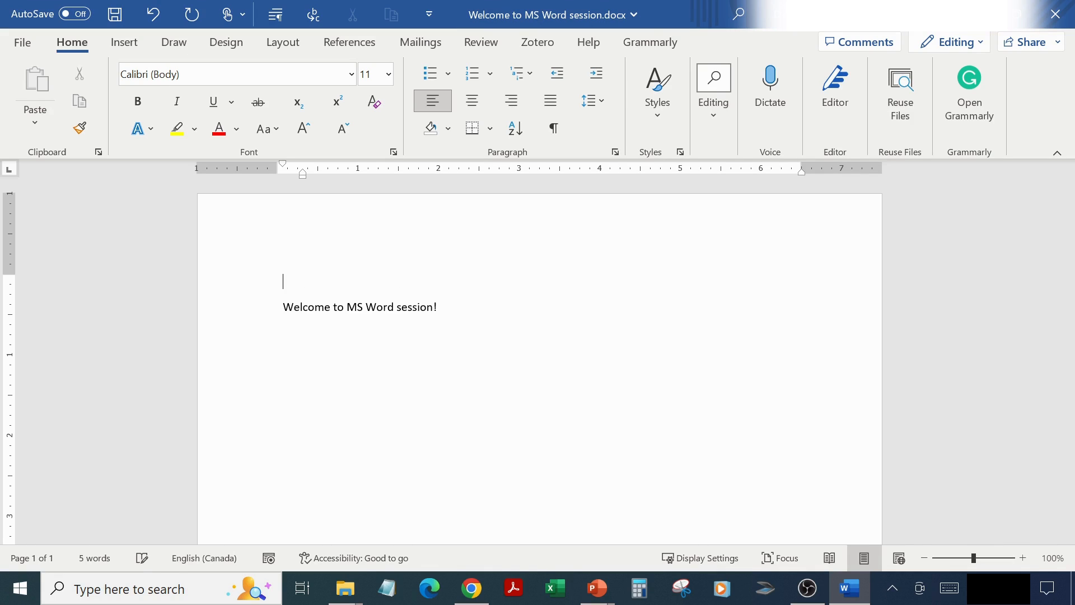
text(February)
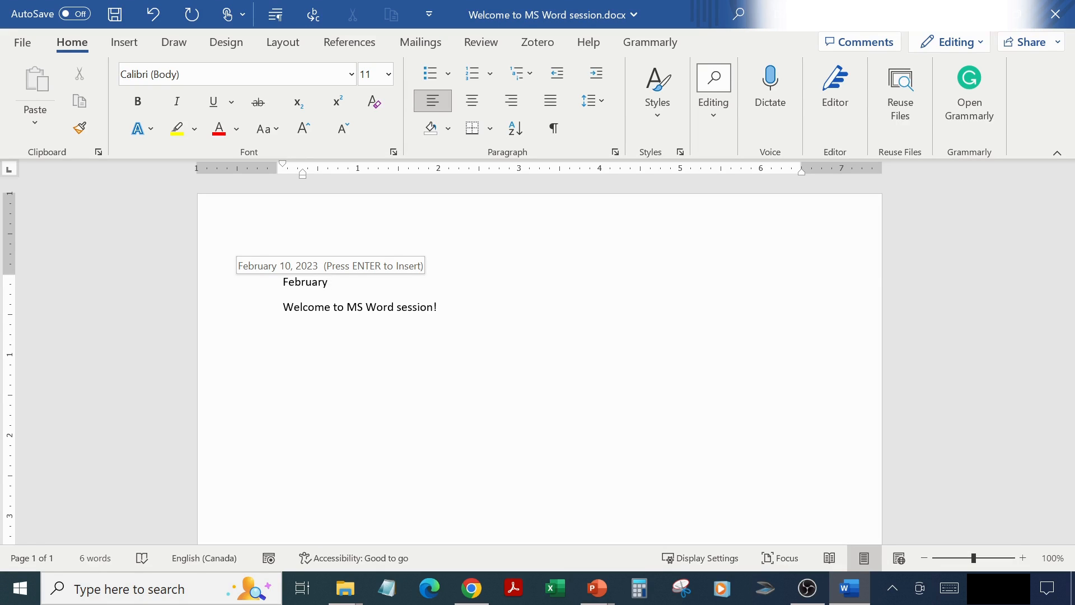
key(Return)
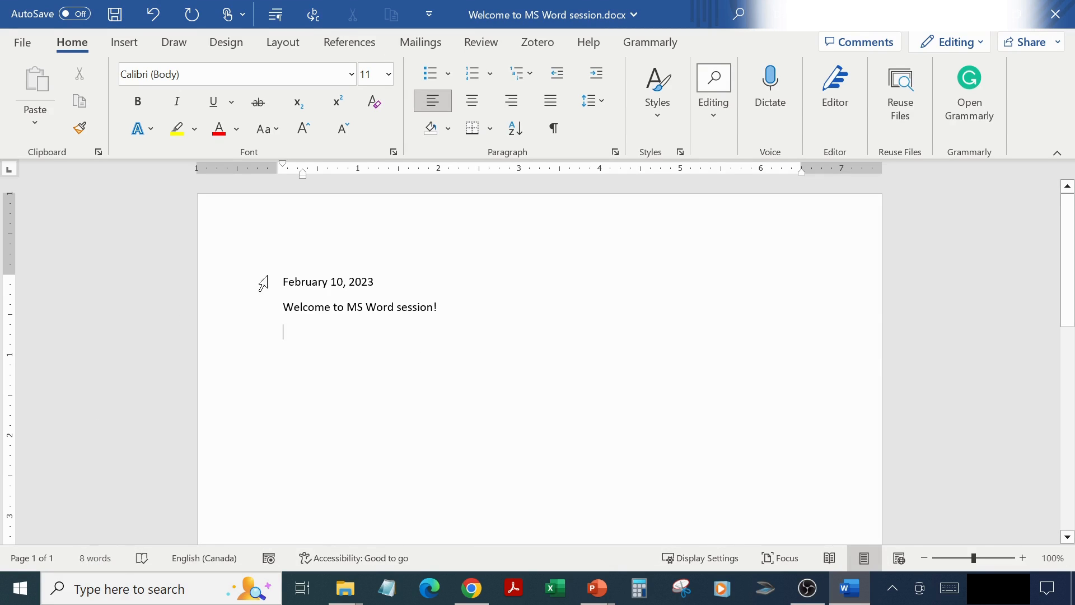
- Set the "Welcome to MS Word session!" line to the Arial font at size 20
click(227, 307)
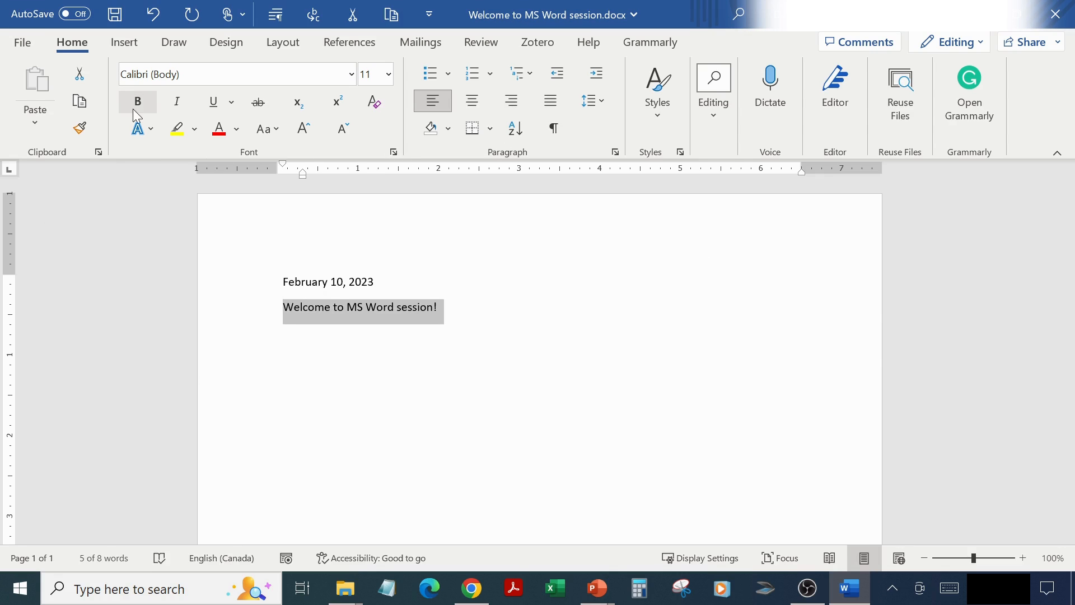
click(351, 78)
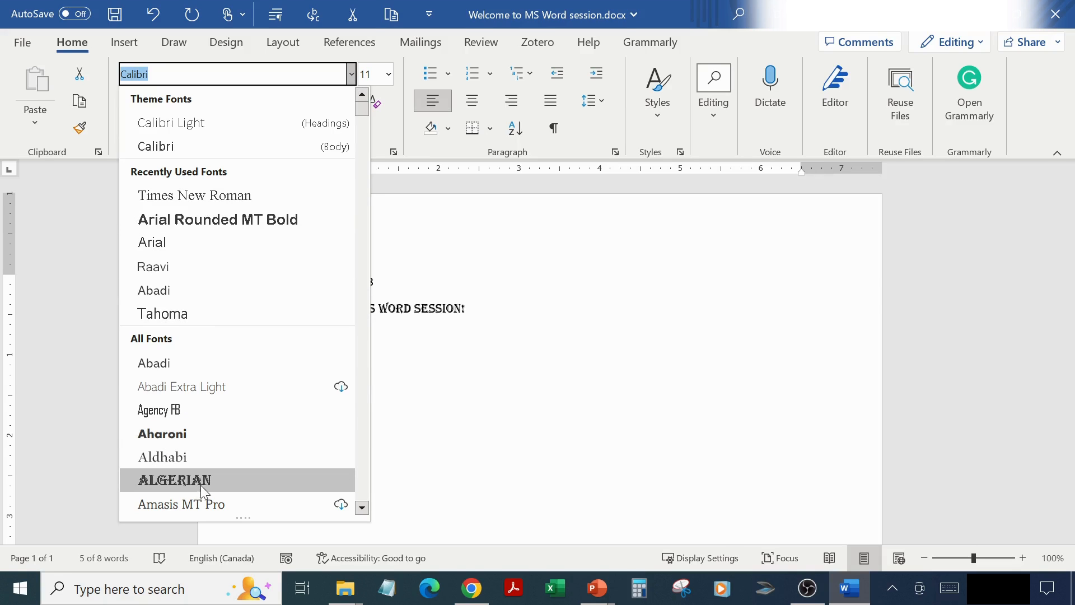
scroll(204, 485, down, 4)
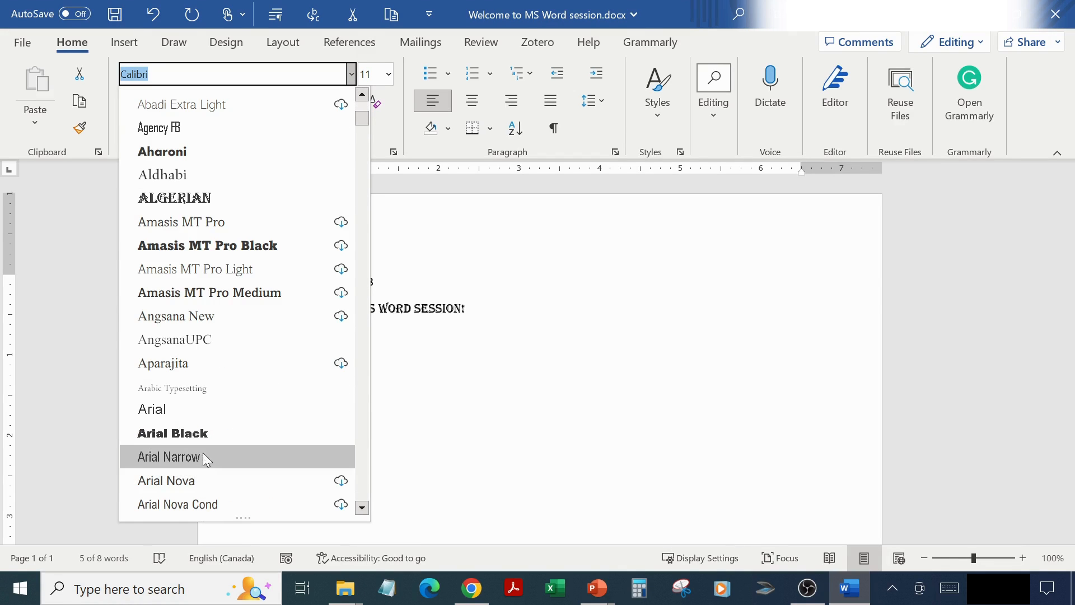
click(201, 417)
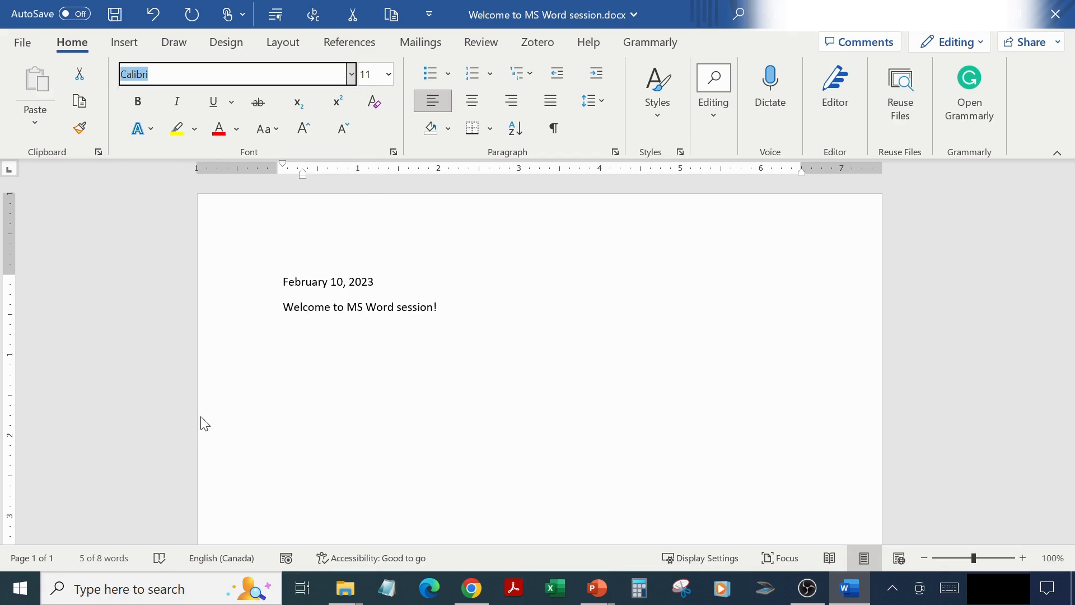
click(388, 78)
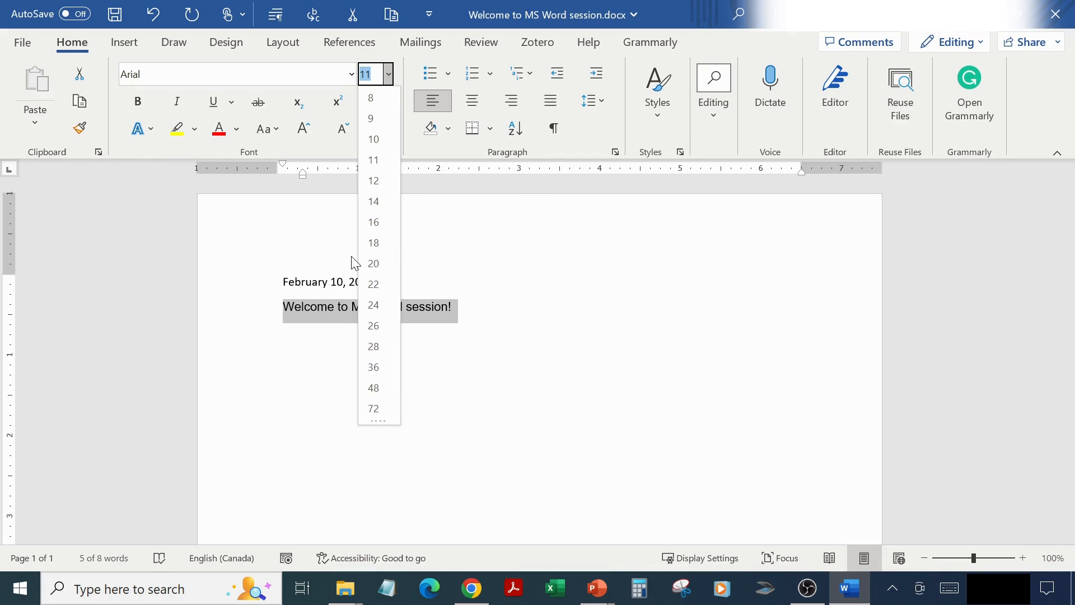
click(373, 261)
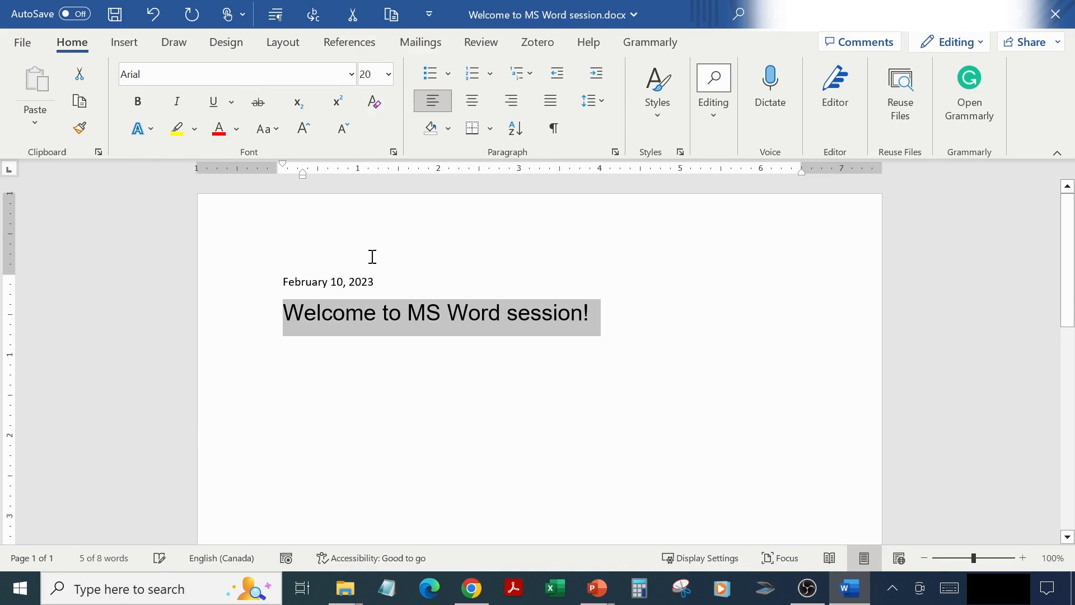
- Try bold, italic and underline on the welcome line, clear all three, and reapply only bold
click(136, 104)
click(171, 106)
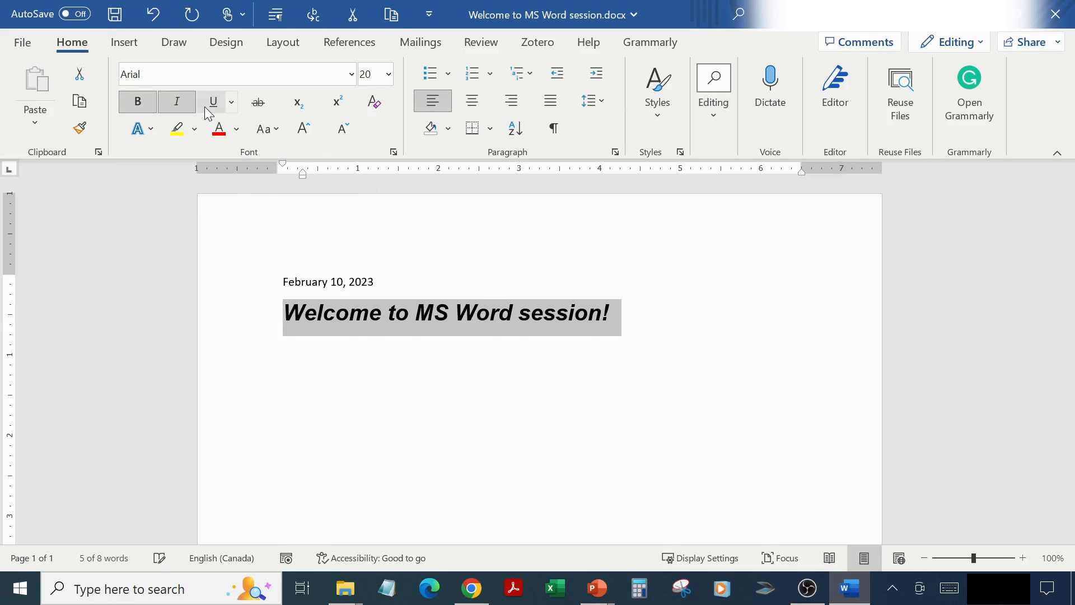
click(205, 107)
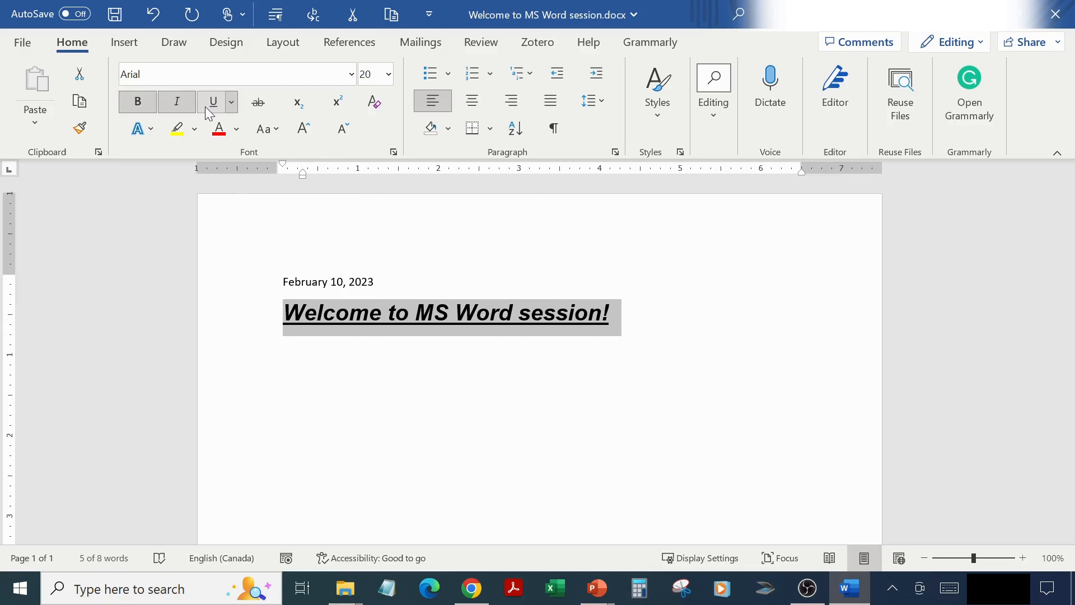
click(140, 106)
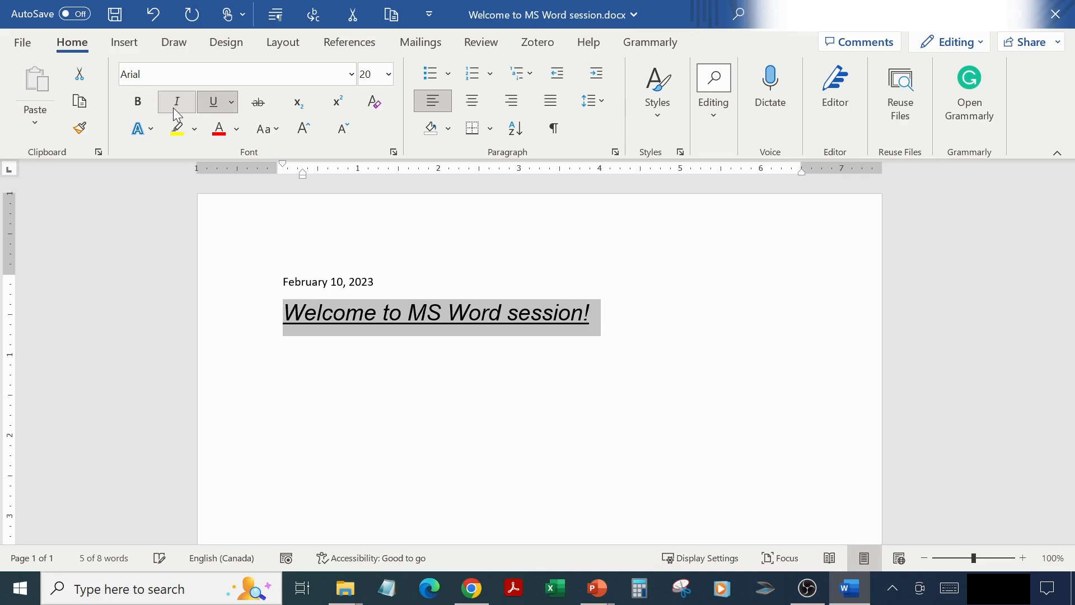
click(173, 108)
click(204, 103)
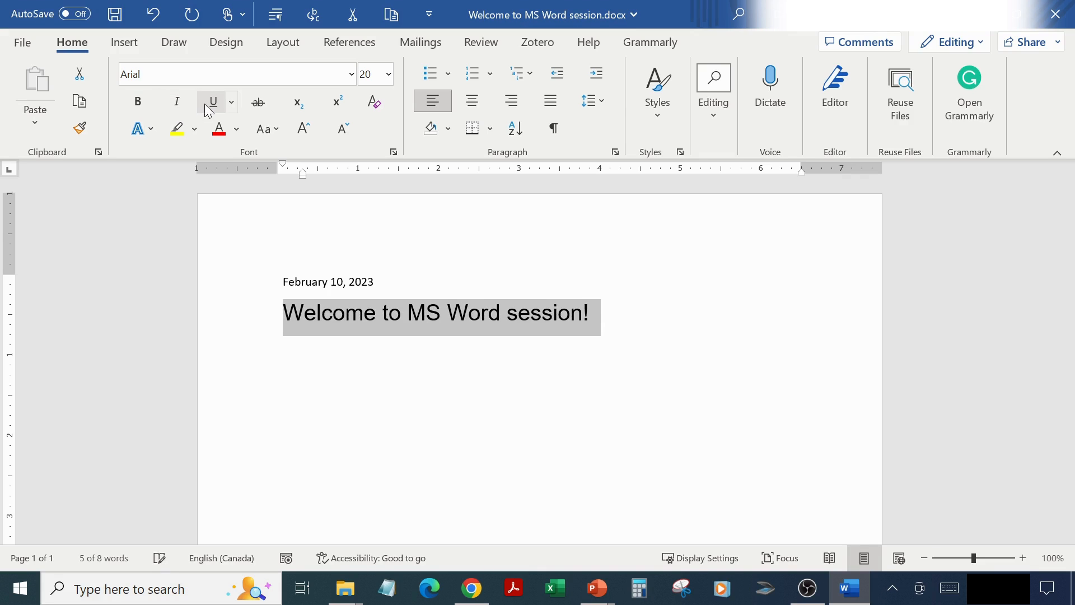
click(139, 103)
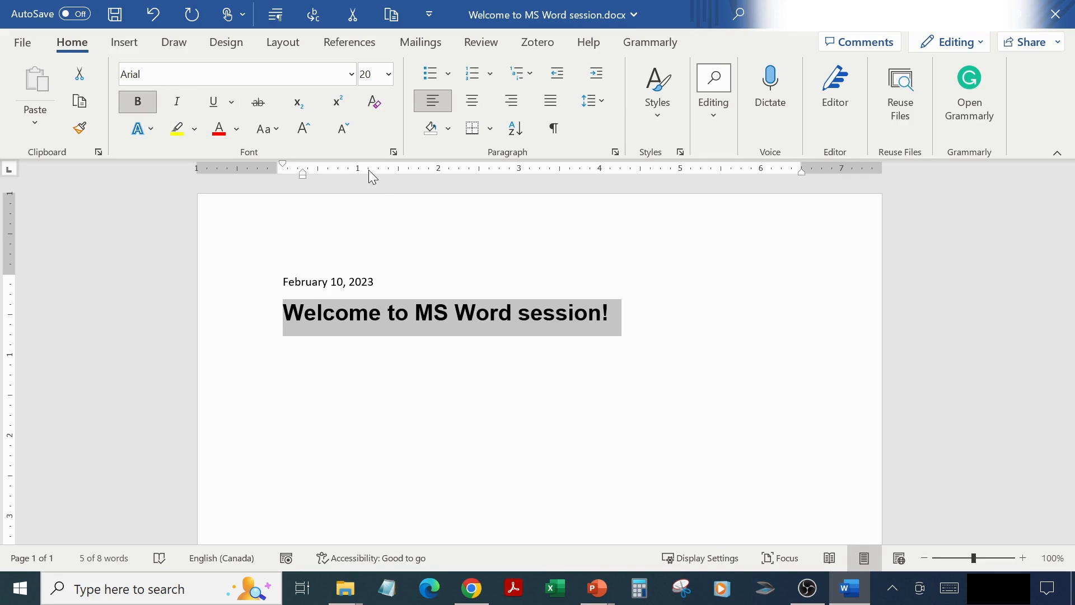
- Give the welcome line a light blue font colour from the extended colour palette
click(238, 130)
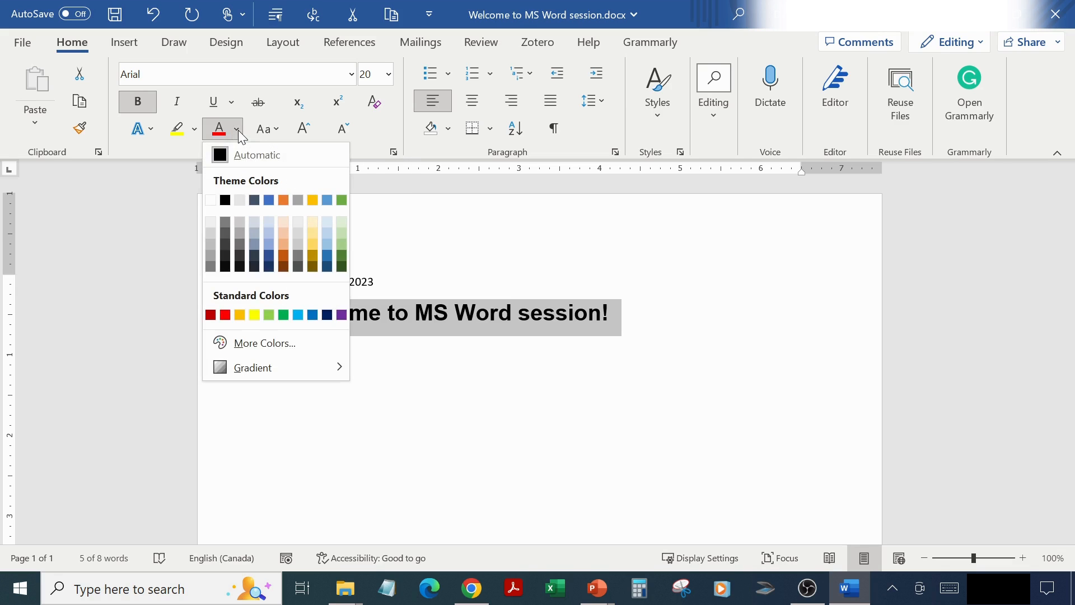
click(225, 343)
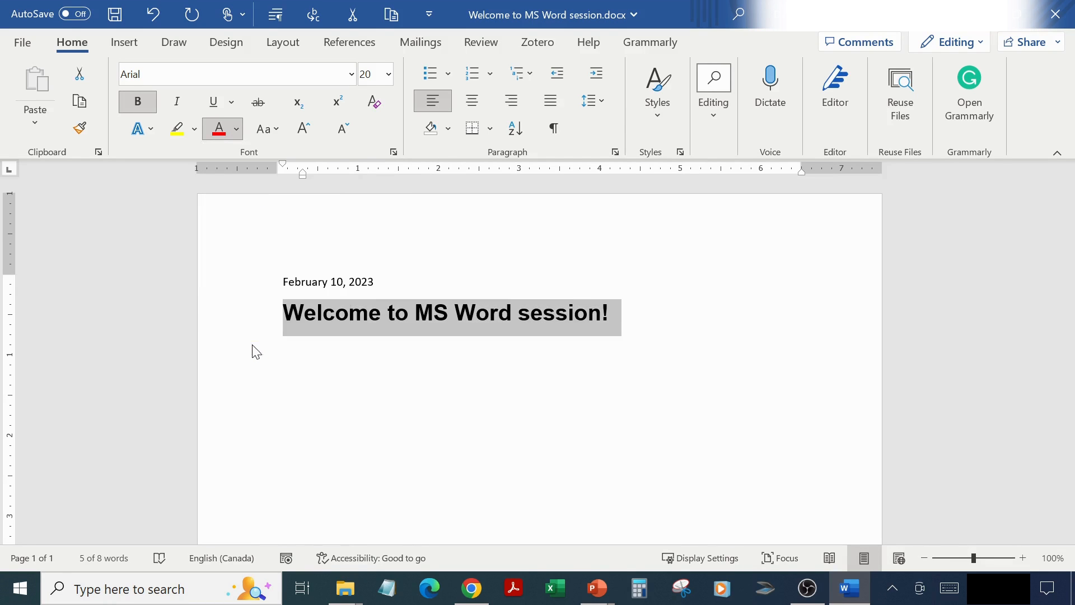
click(485, 280)
click(485, 291)
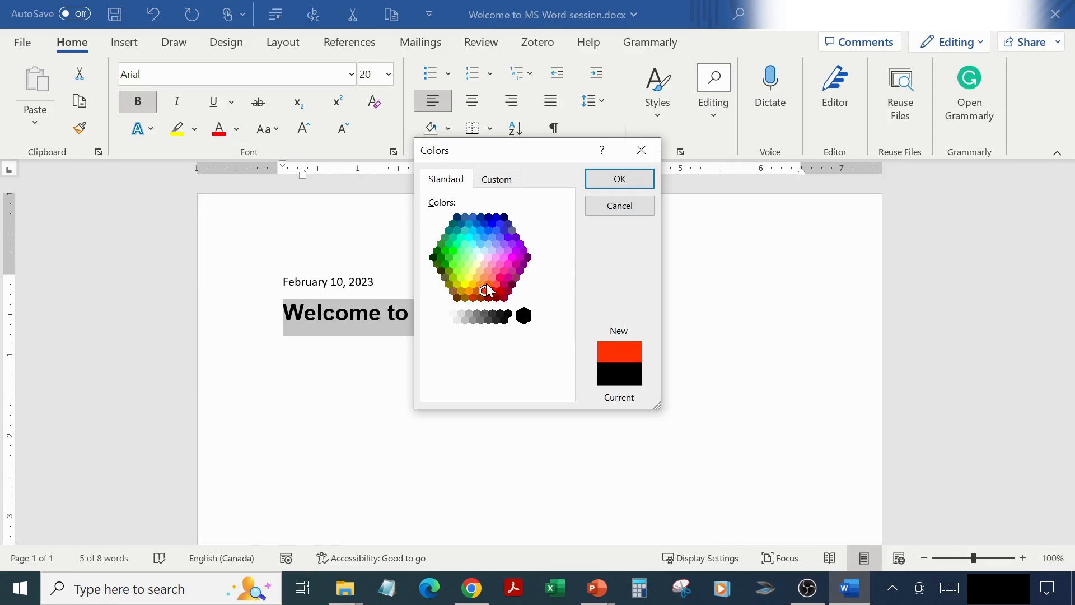
click(480, 244)
click(627, 182)
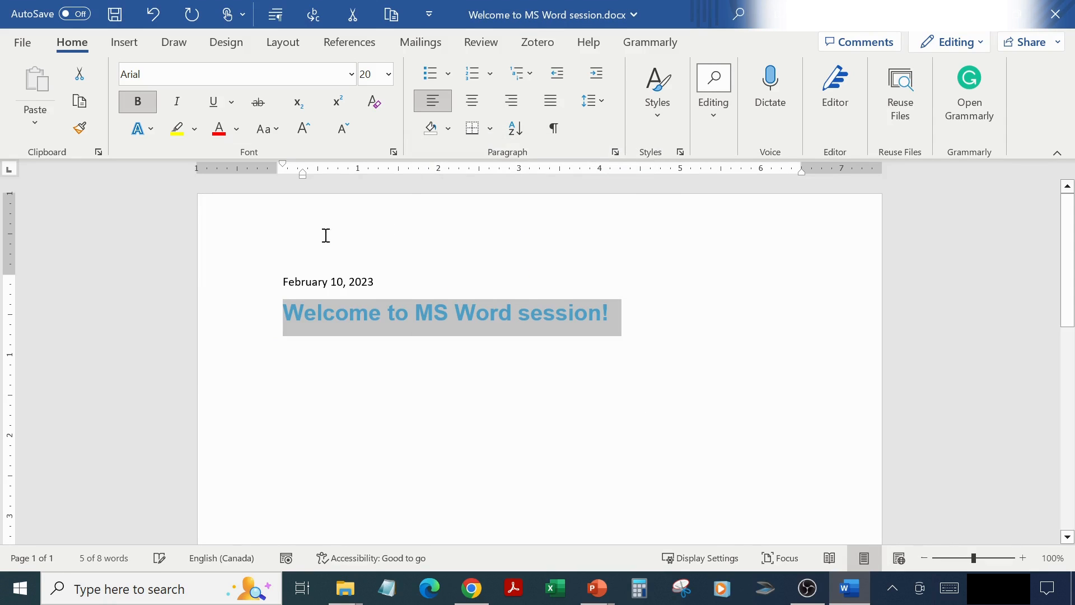
- Colour the welcome line's text red and highlight it in yellow
click(219, 130)
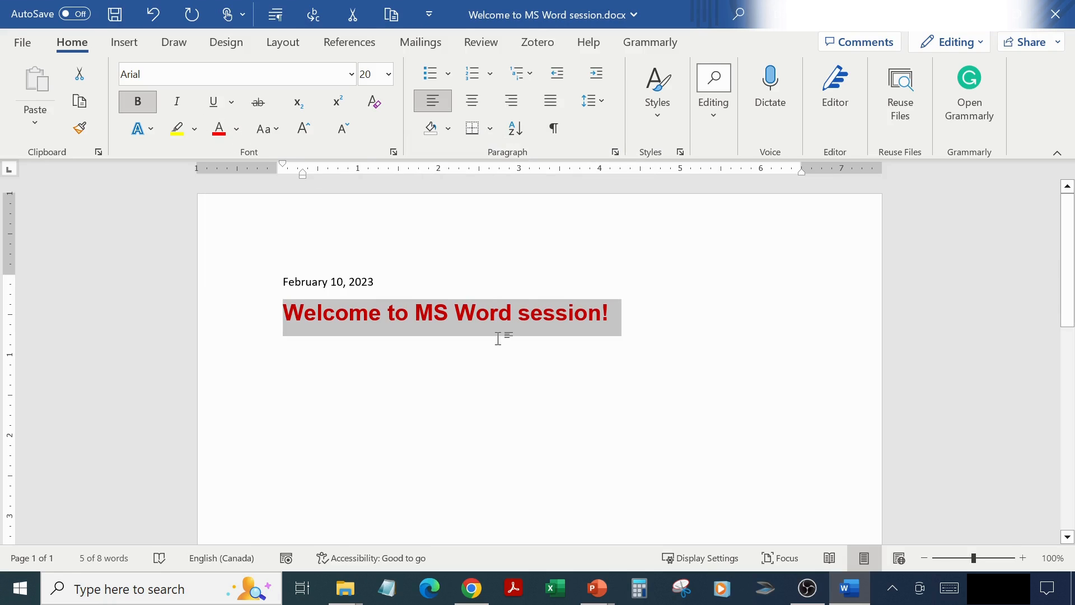
click(195, 134)
click(174, 152)
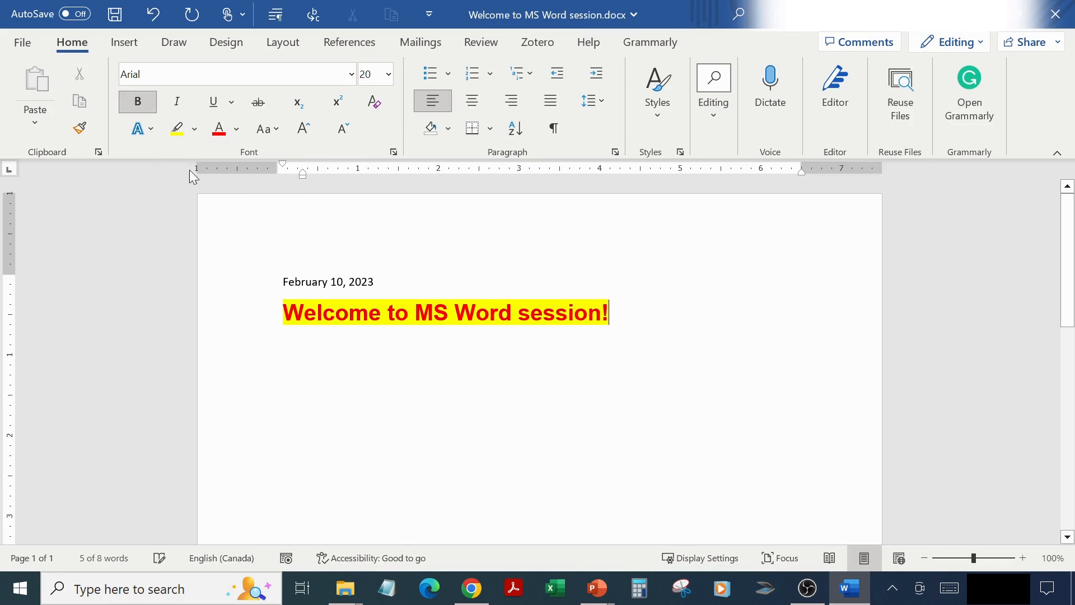
click(152, 129)
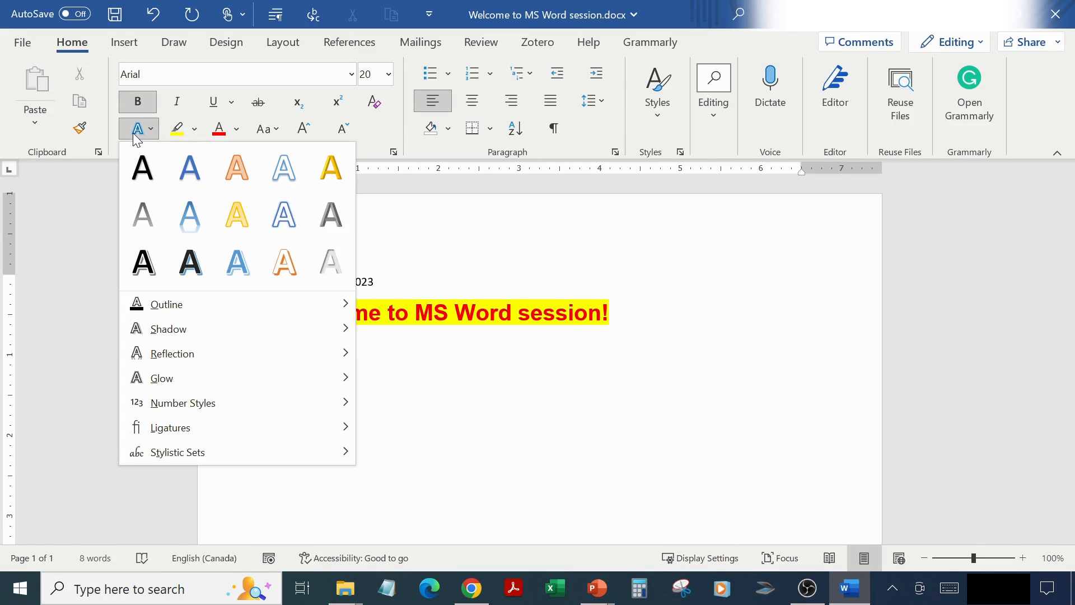
click(427, 255)
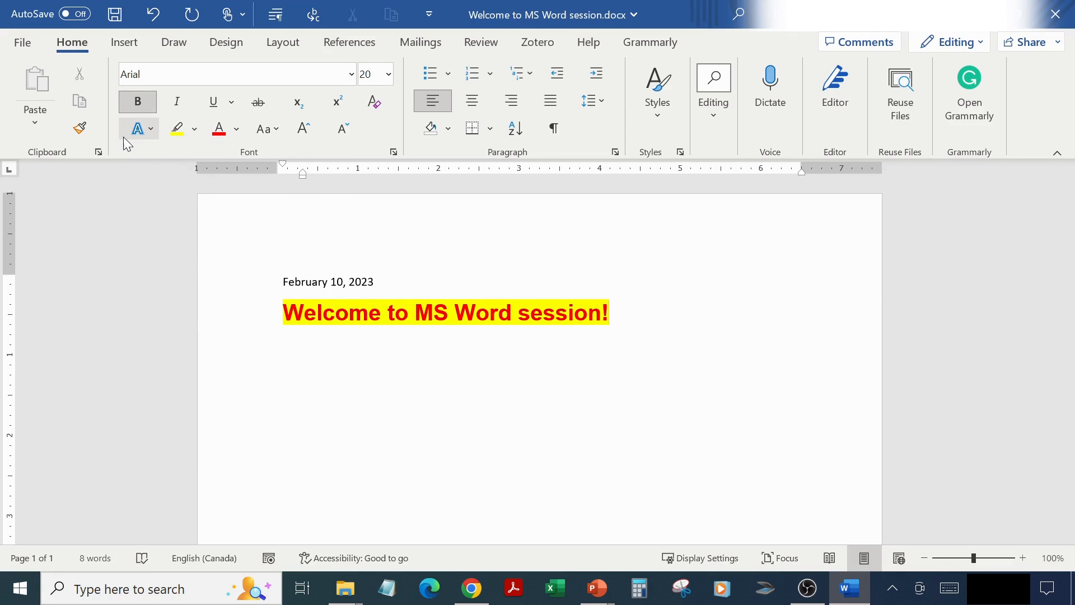
click(152, 129)
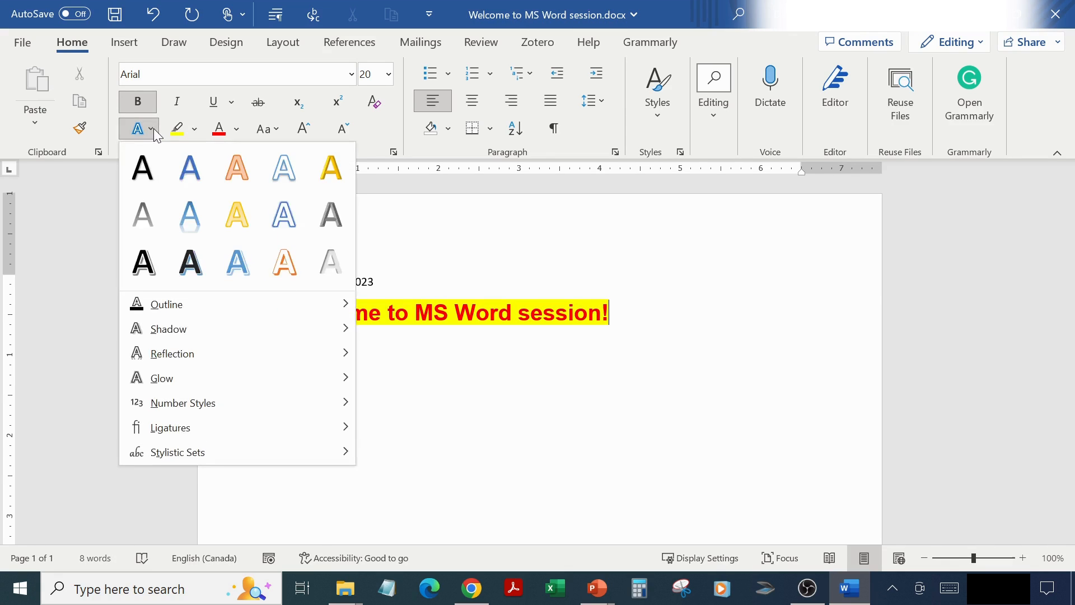
click(238, 267)
- Select the whole welcome line and apply the first inner shadow preset as a text effect
click(235, 322)
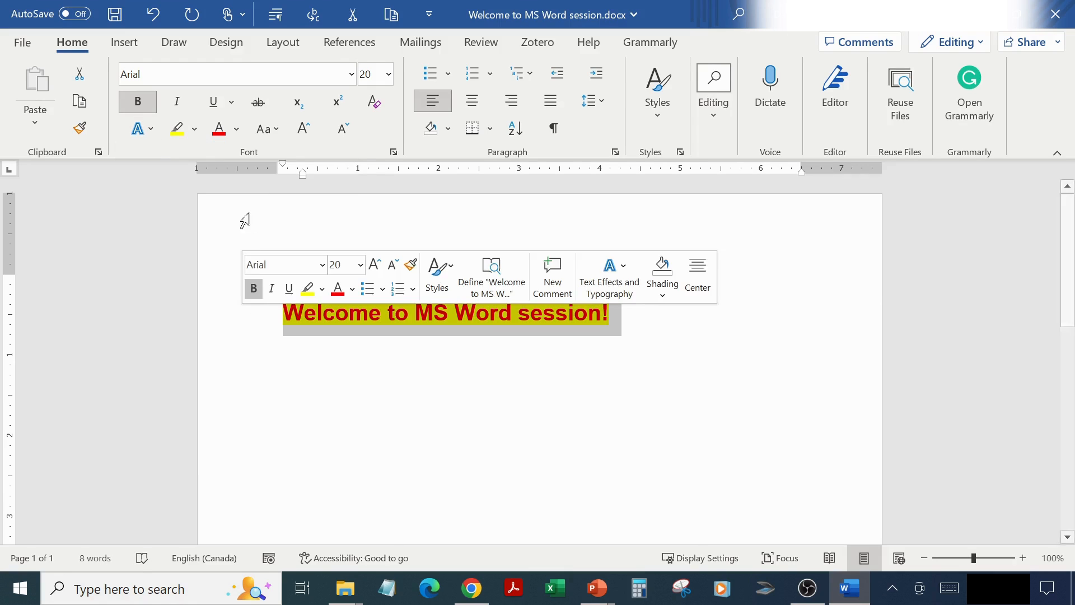
click(143, 129)
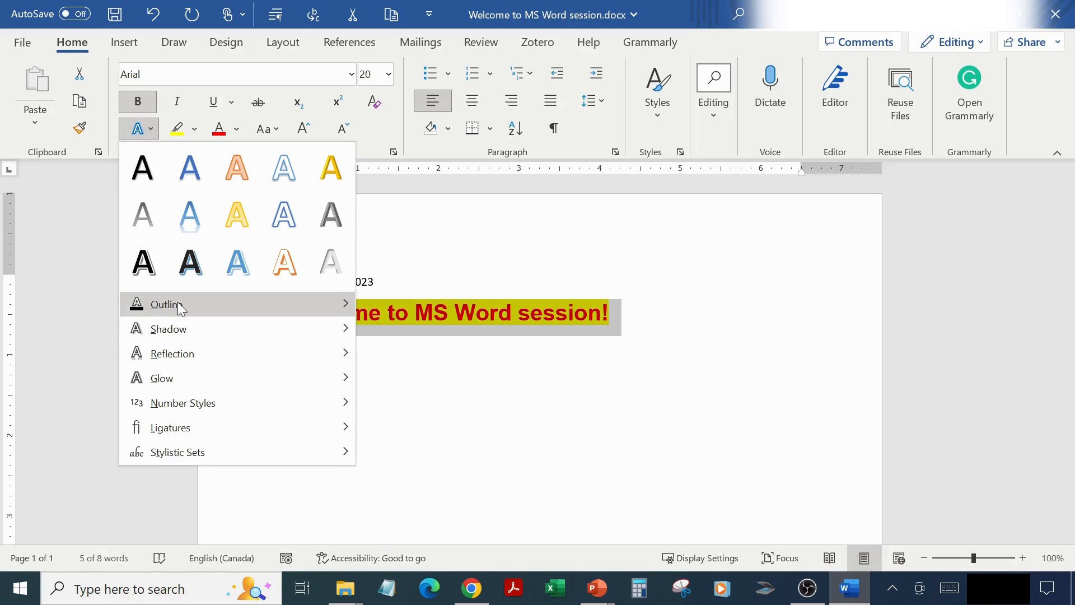
mouse_move(215, 340)
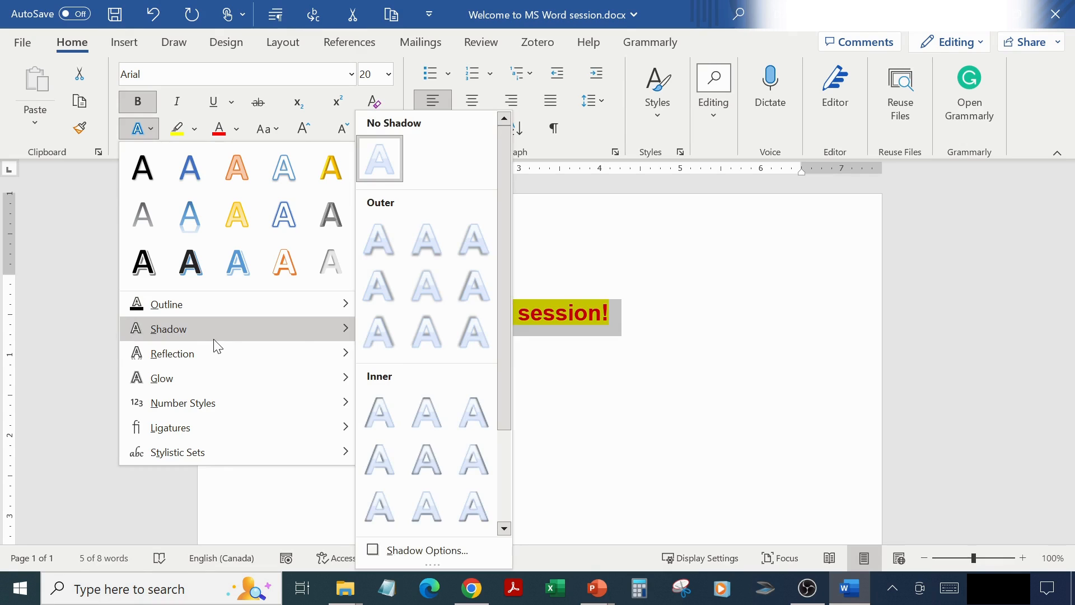
click(380, 422)
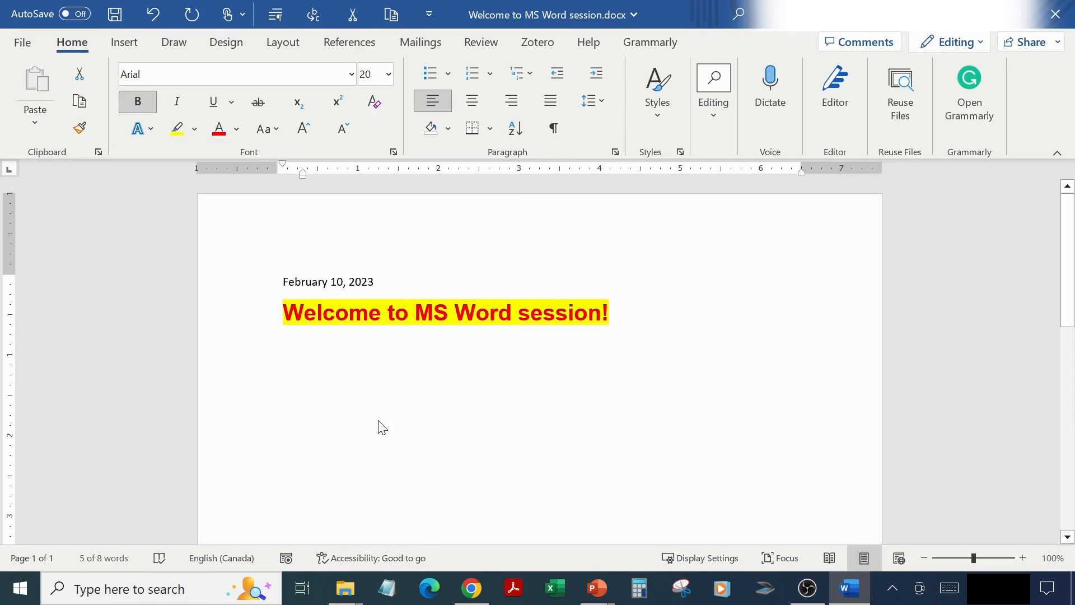
- Add a glow variation from the text effects to the welcome line and deselect the text
click(156, 131)
mouse_move(216, 432)
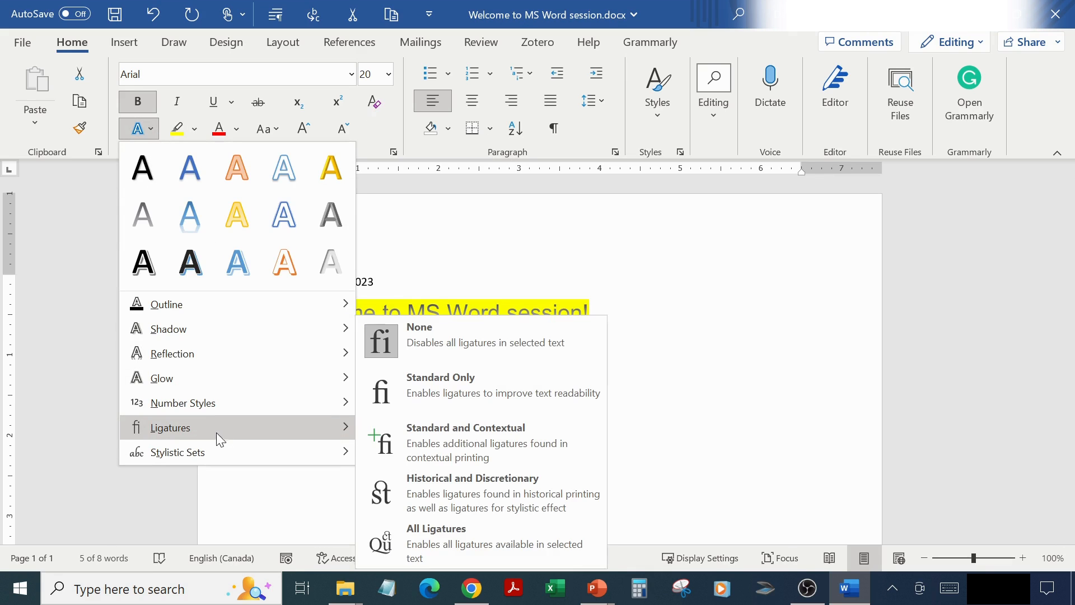
mouse_move(234, 379)
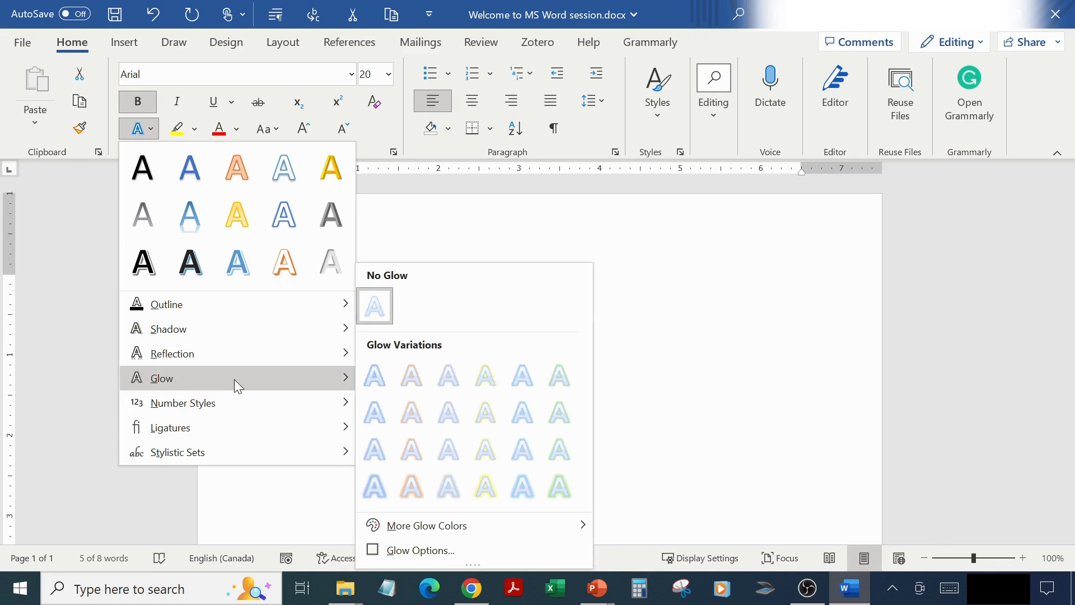
click(379, 449)
click(412, 388)
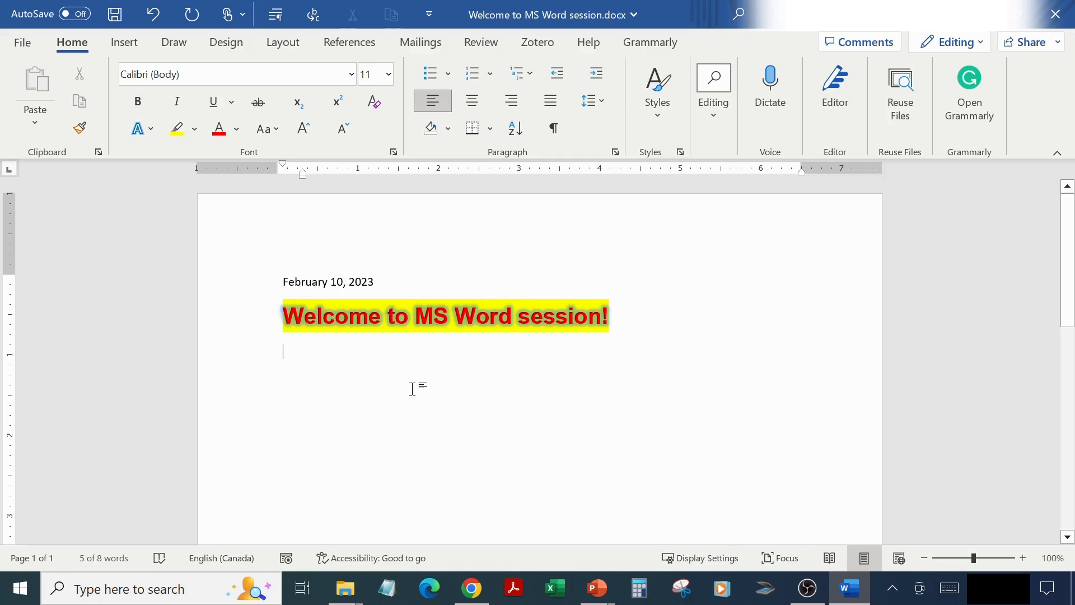